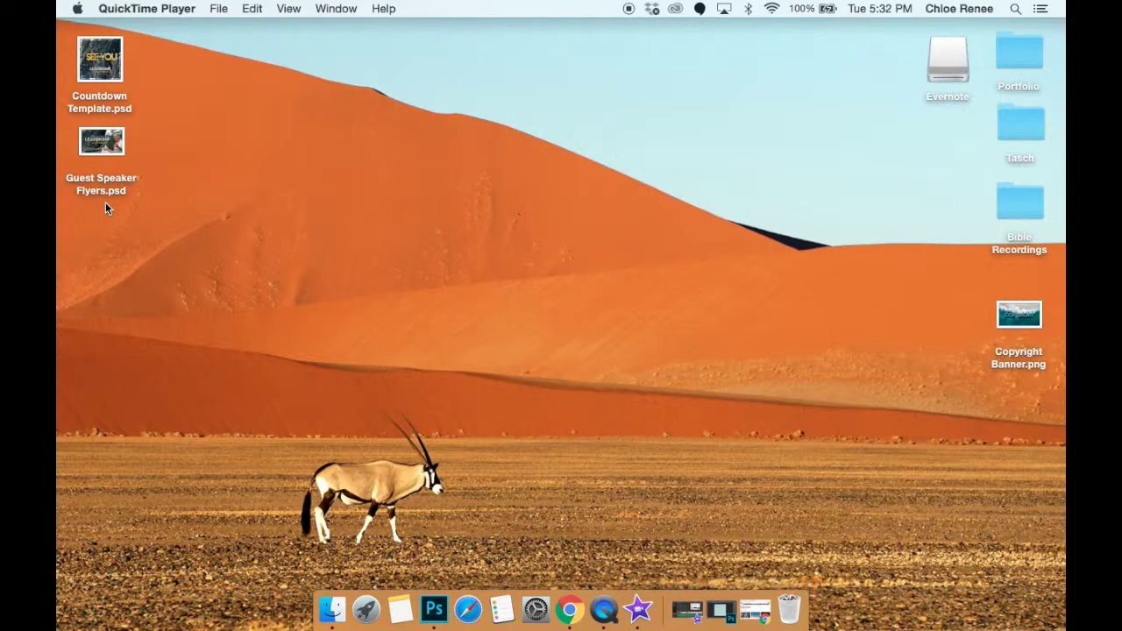
Step: Switch to Chrome and browse the photo search results on the Unsplash website
click(754, 611)
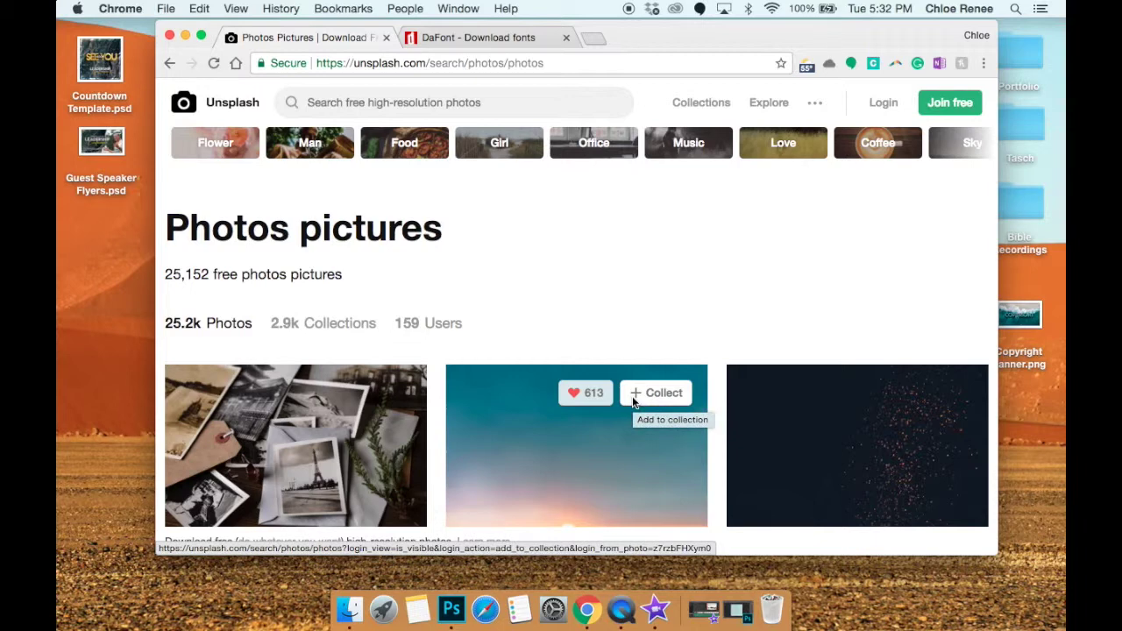
scroll(633, 401, down, 8)
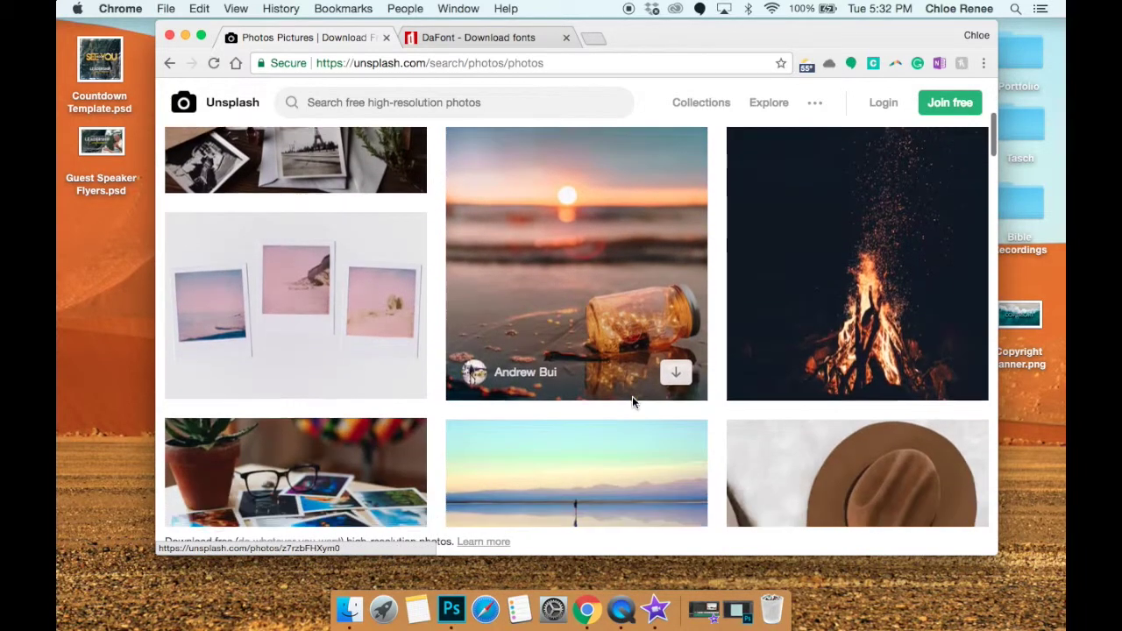
scroll(633, 401, down, 15)
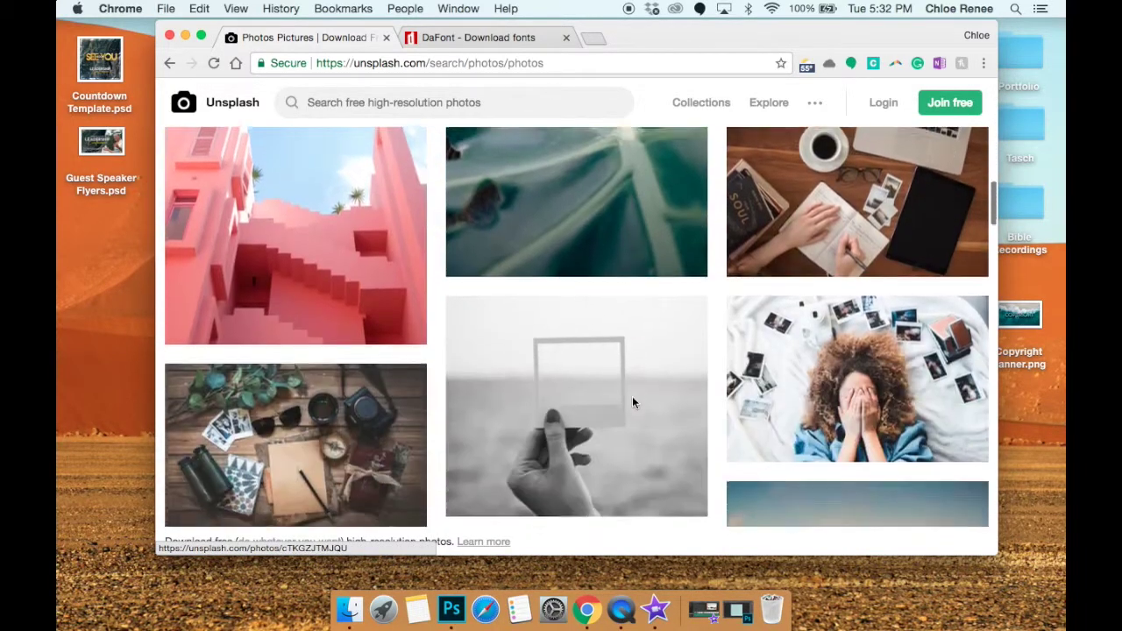
scroll(634, 401, up, 20)
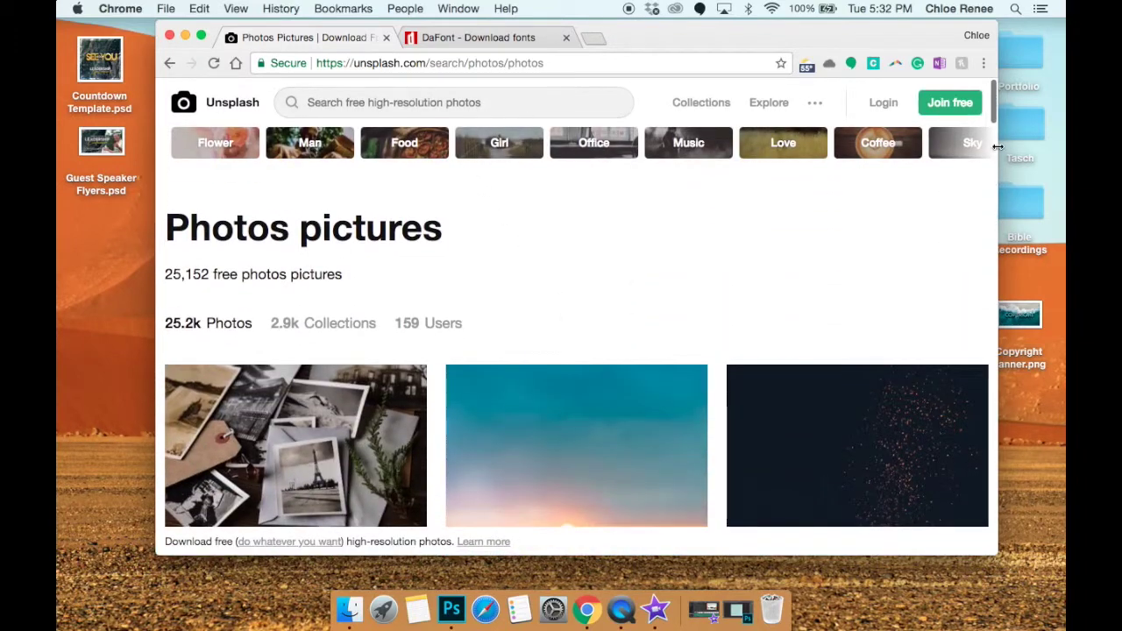
Step: Open Unsplash's License page and read the terms for using its photos
click(814, 103)
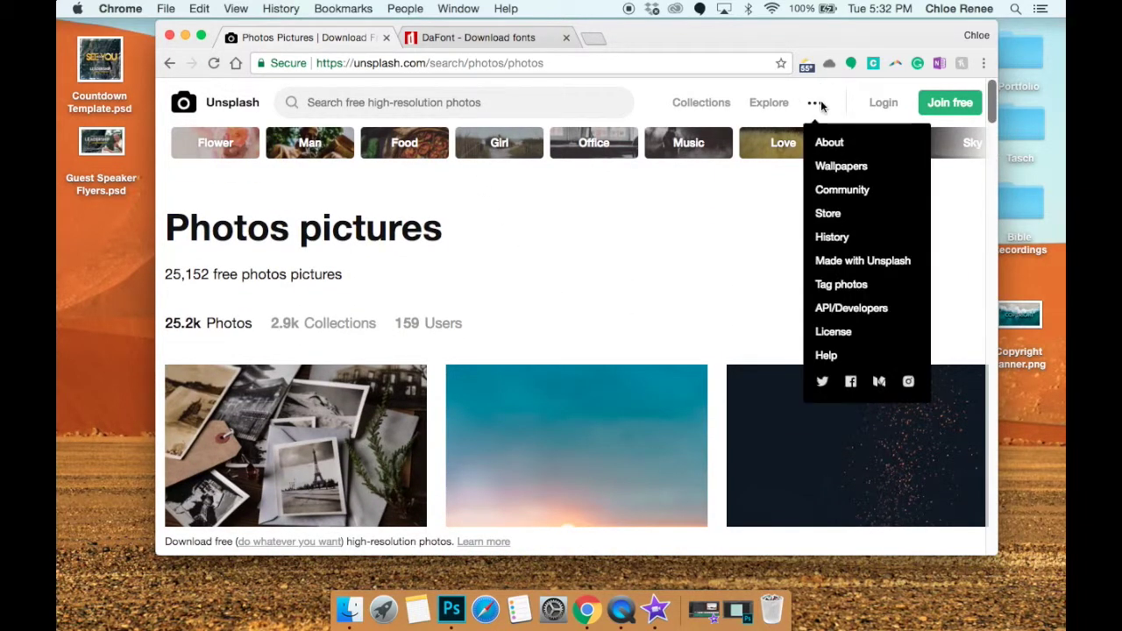
click(834, 332)
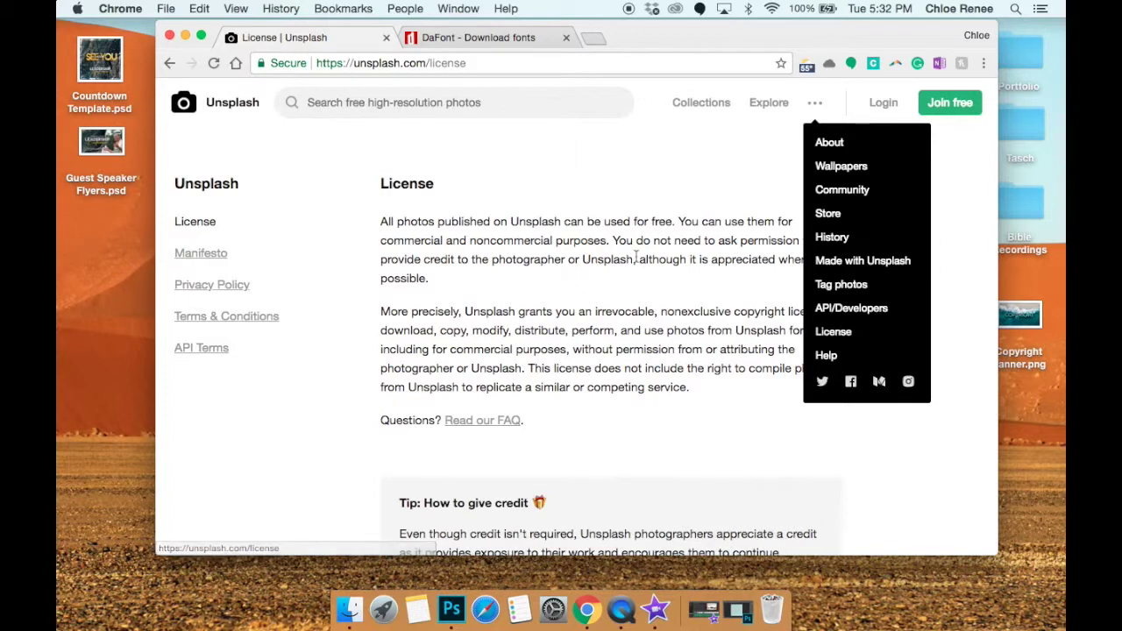
click(634, 259)
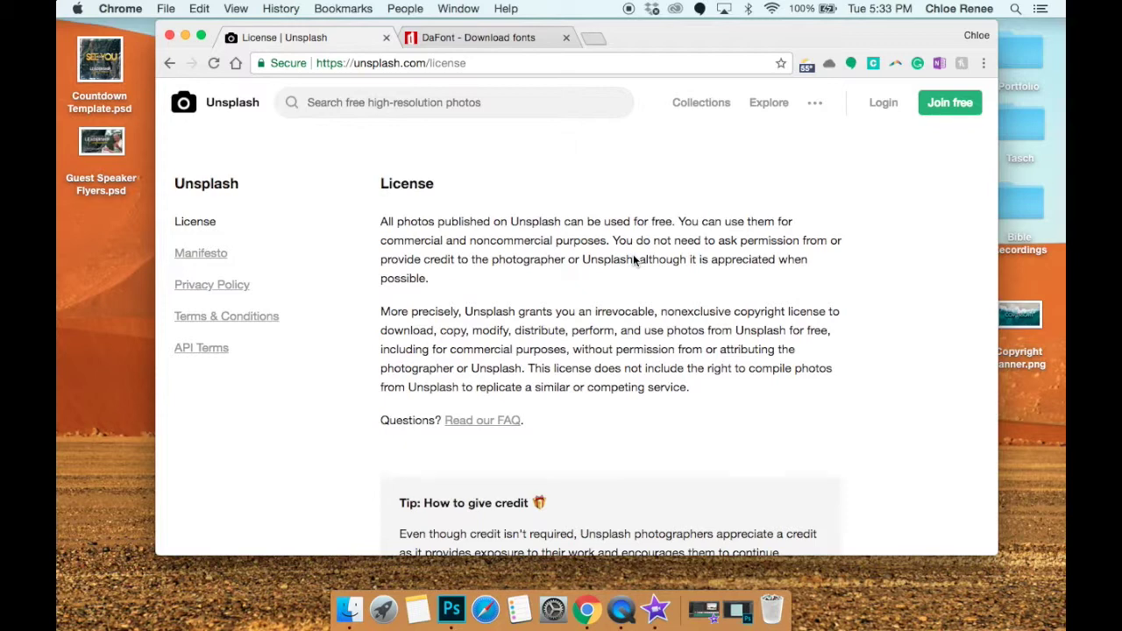
Step: Return to the Unsplash home page and browse the trending photos, checking the photographer credit on the black-and-white photo
click(215, 107)
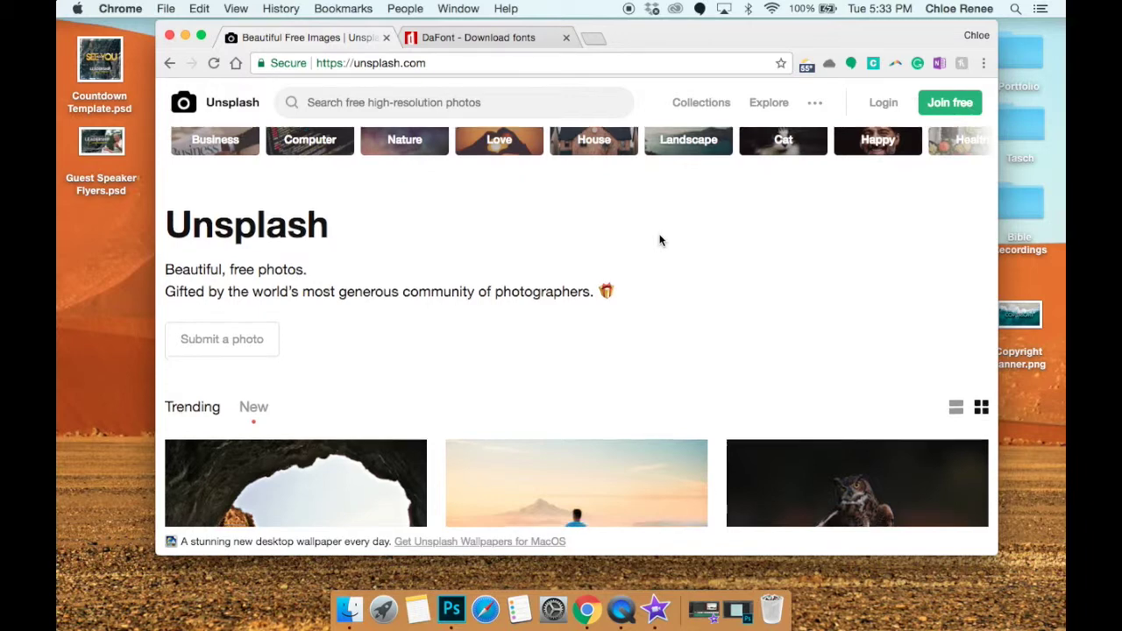
scroll(659, 238, down, 10)
scroll(660, 236, down, 3)
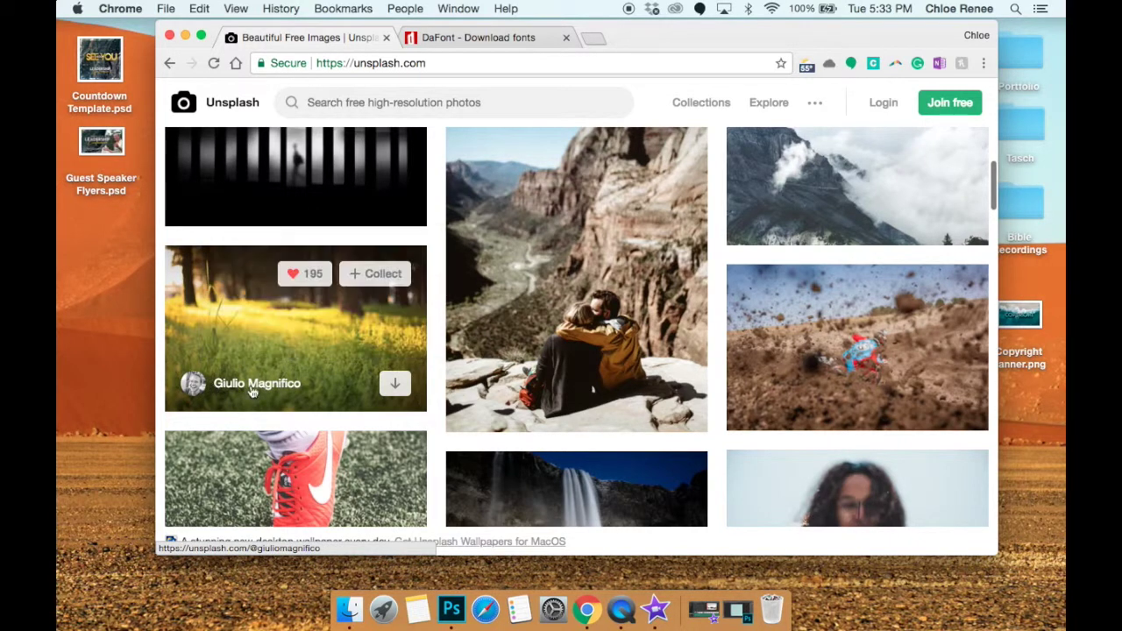
mouse_move(219, 393)
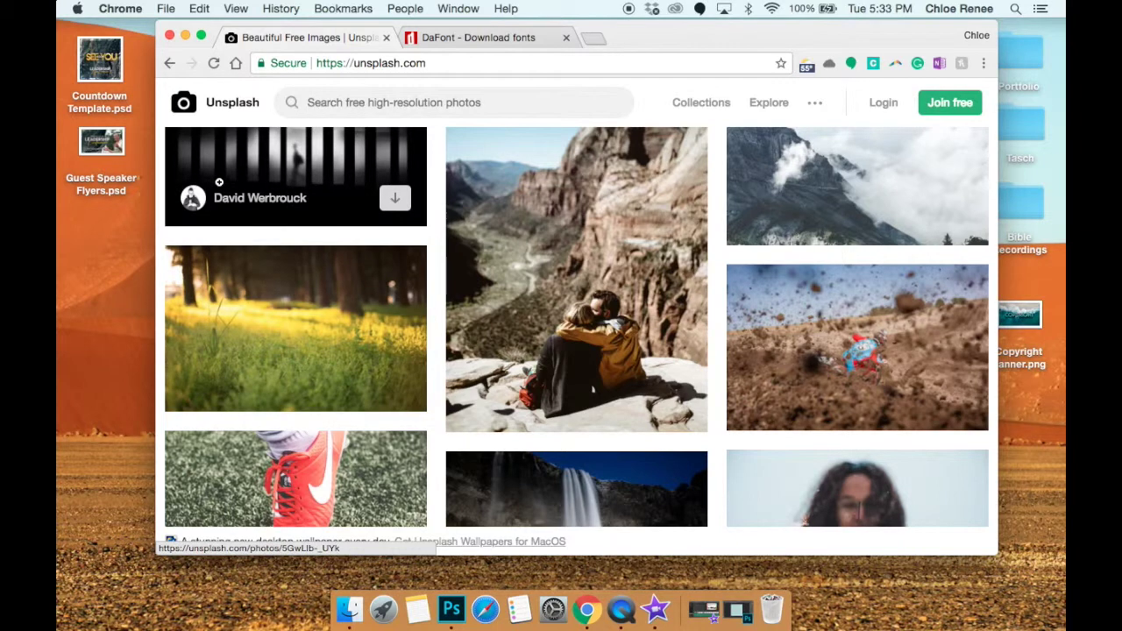
mouse_move(227, 205)
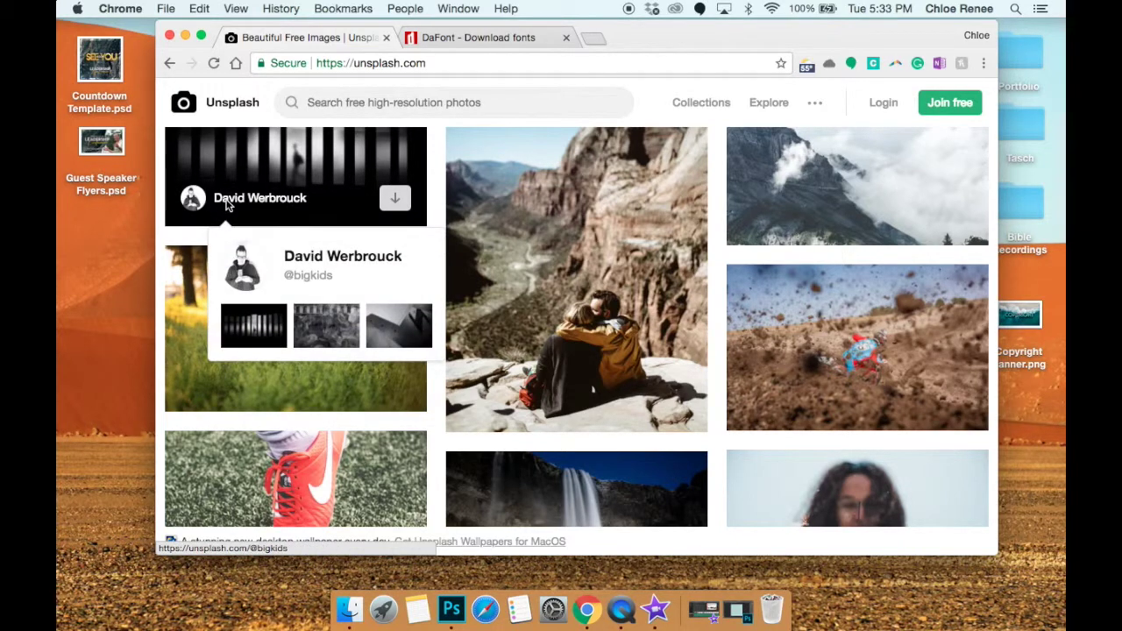
scroll(227, 205, up, 4)
mouse_move(263, 361)
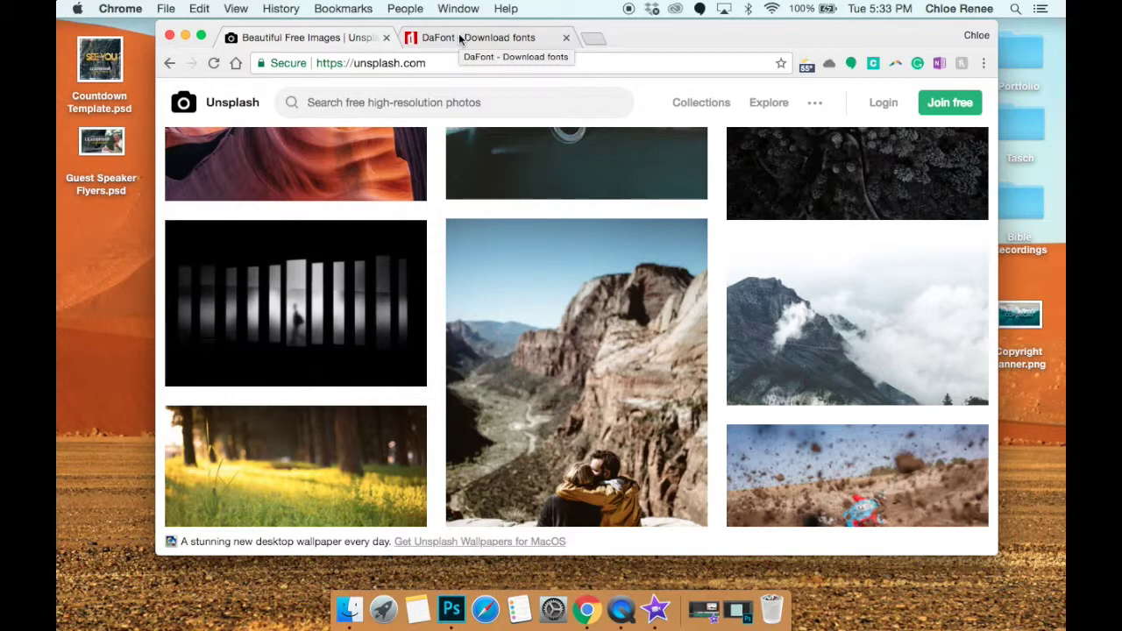
mouse_move(587, 173)
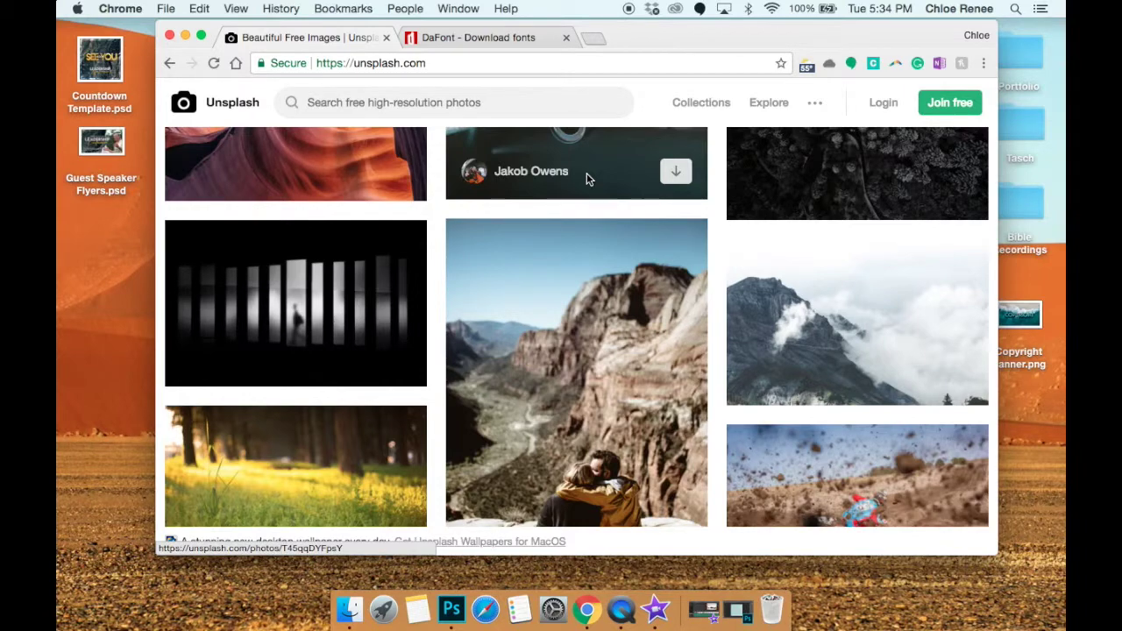
scroll(586, 173, up, 15)
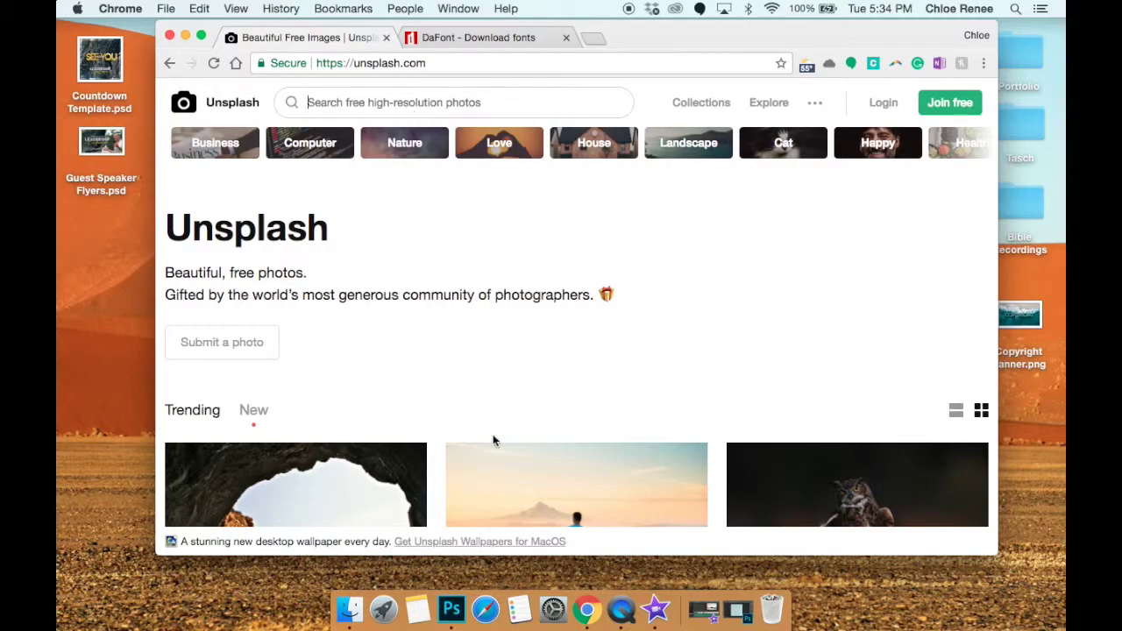
scroll(500, 455, down, 15)
scroll(504, 484, up, 20)
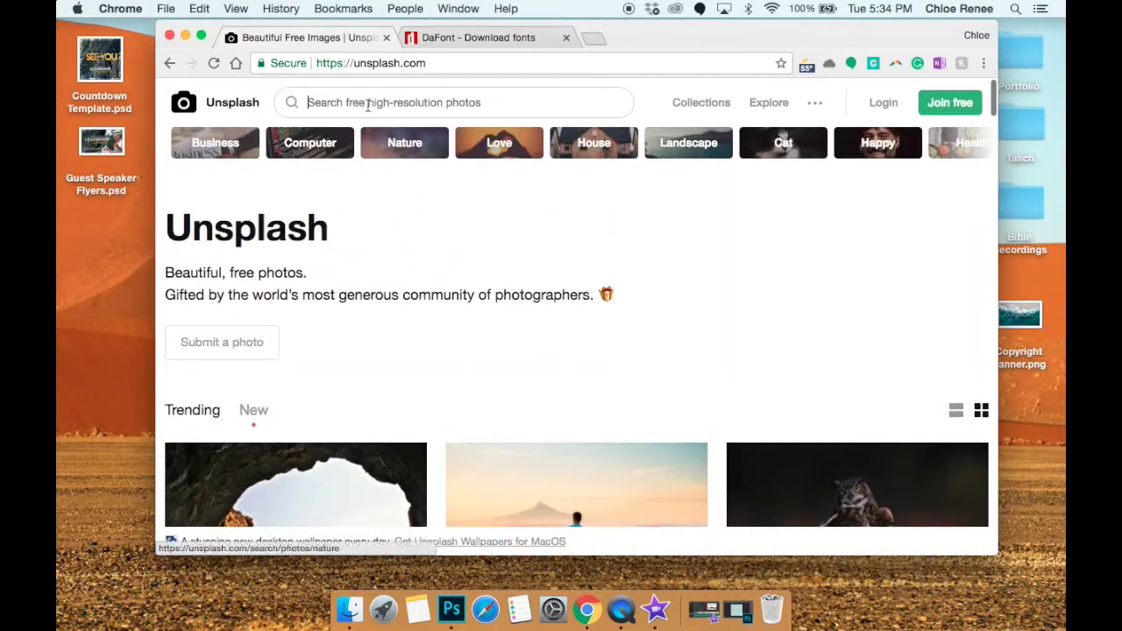
Step: Search Unsplash for "moose" photos
click(368, 103)
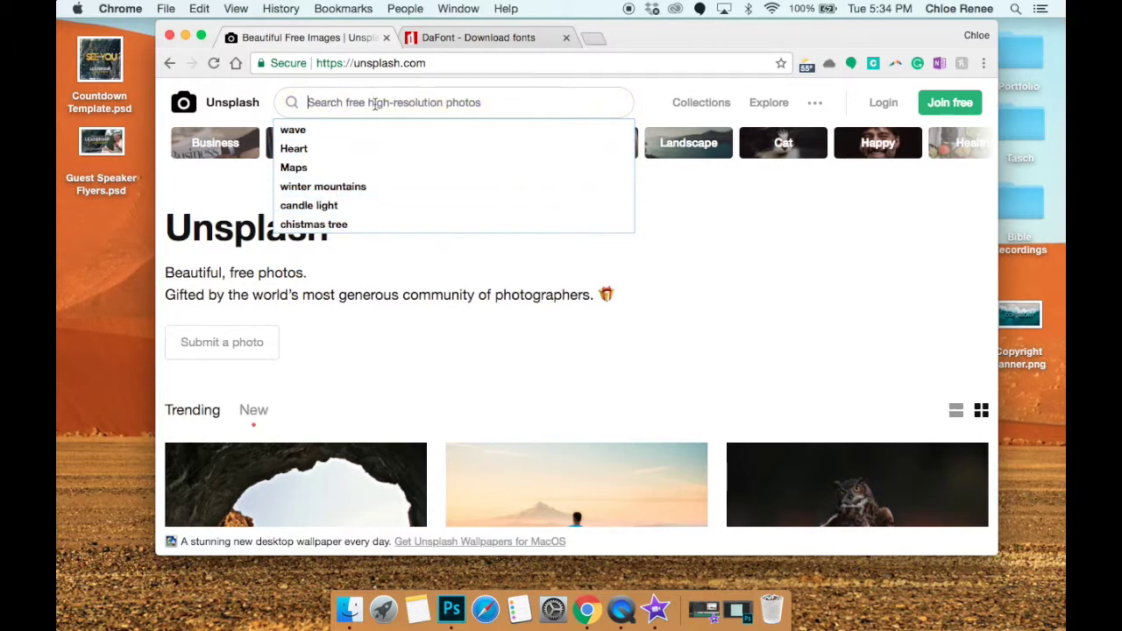
text(moose)
key(Return)
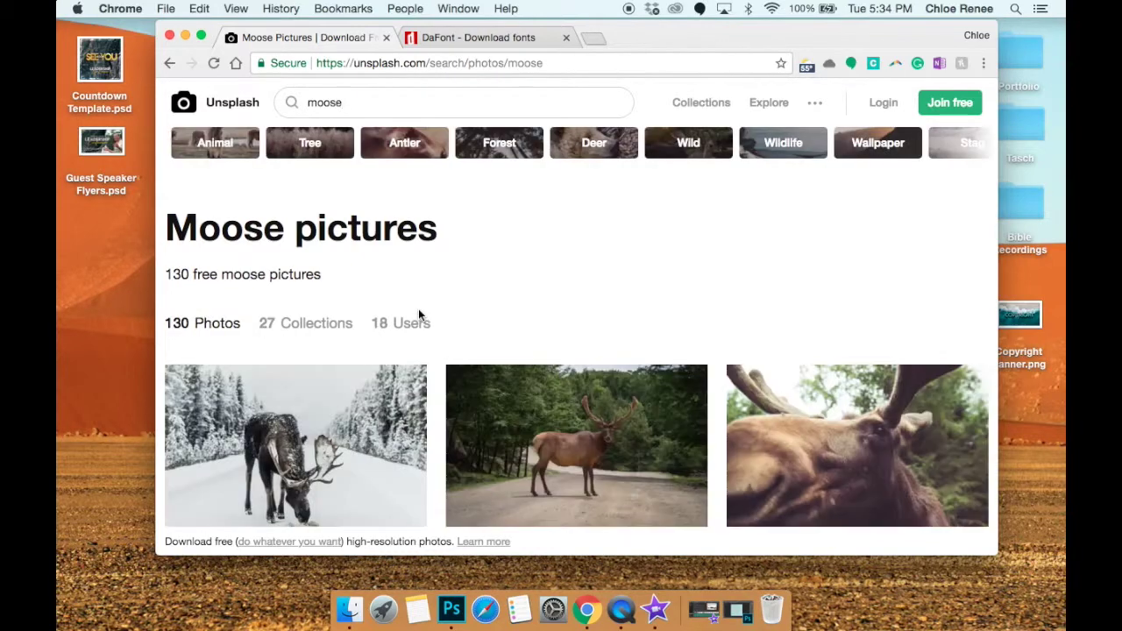
Step: Look through the moose search results to examine the available animal and forest photos
scroll(418, 309, down, 3)
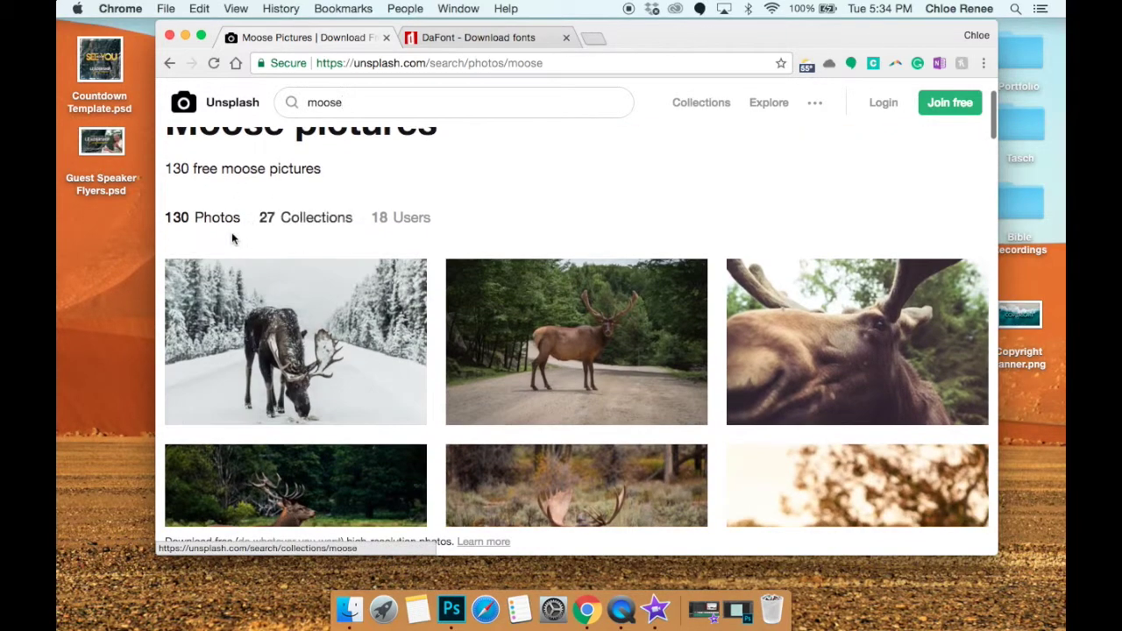
scroll(501, 315, down, 10)
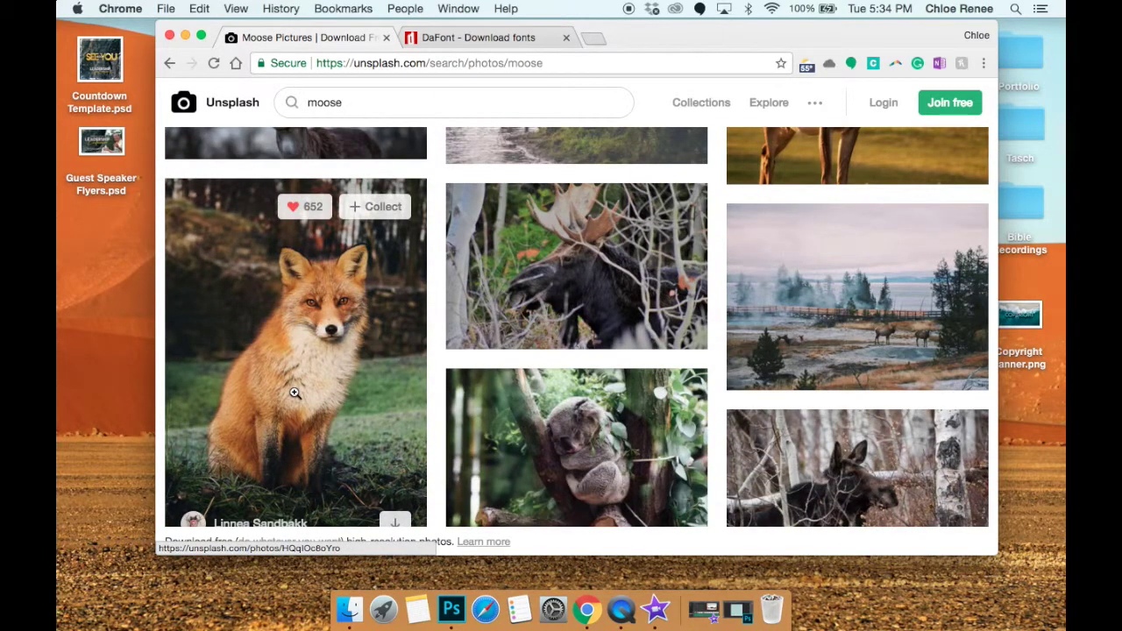
scroll(589, 470, down, 15)
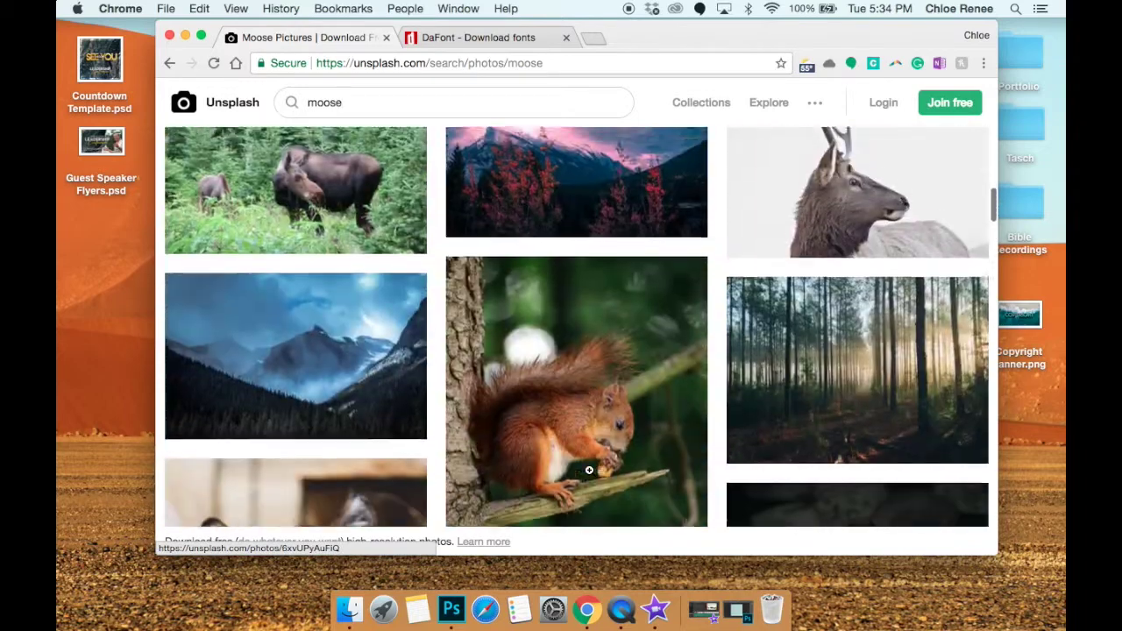
scroll(588, 470, down, 3)
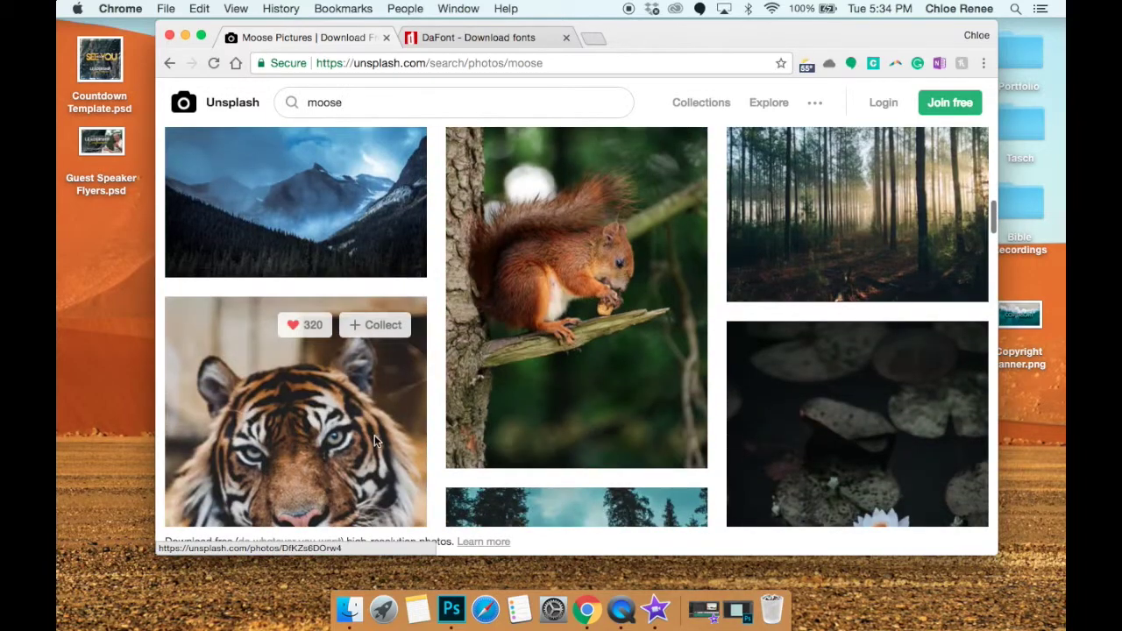
scroll(375, 435, down, 3)
scroll(374, 435, up, 20)
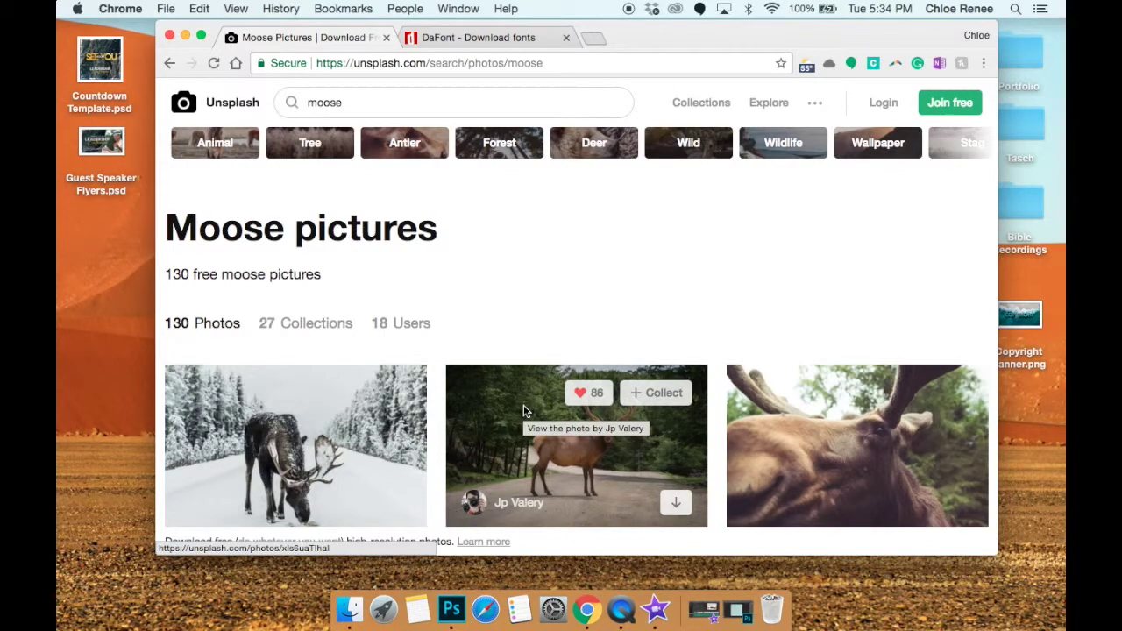
scroll(524, 410, down, 5)
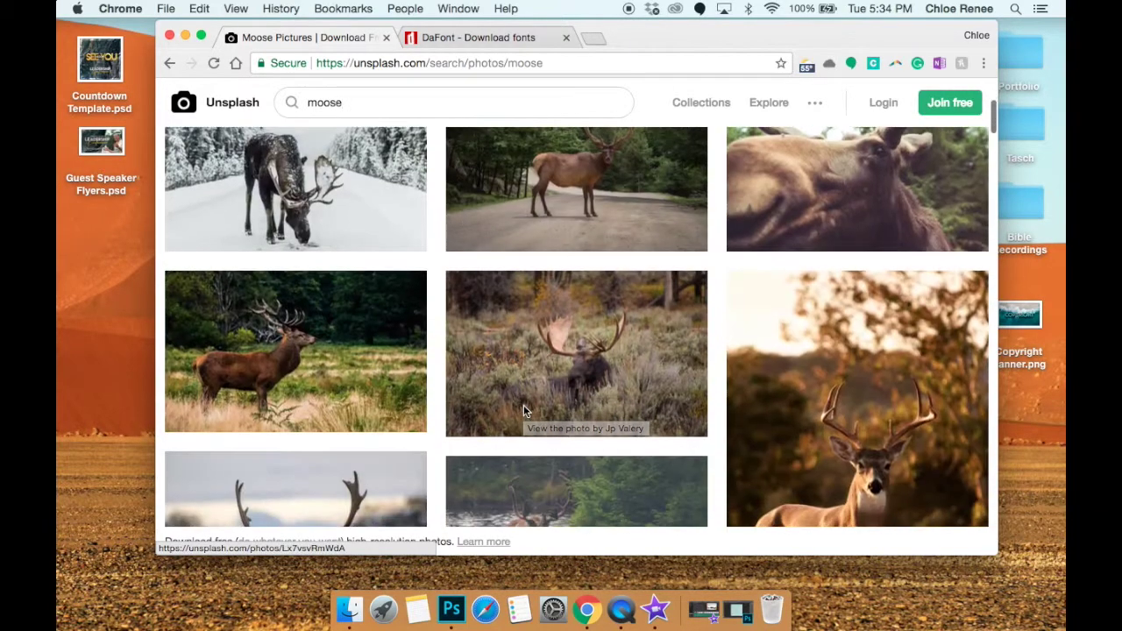
scroll(526, 403, down, 4)
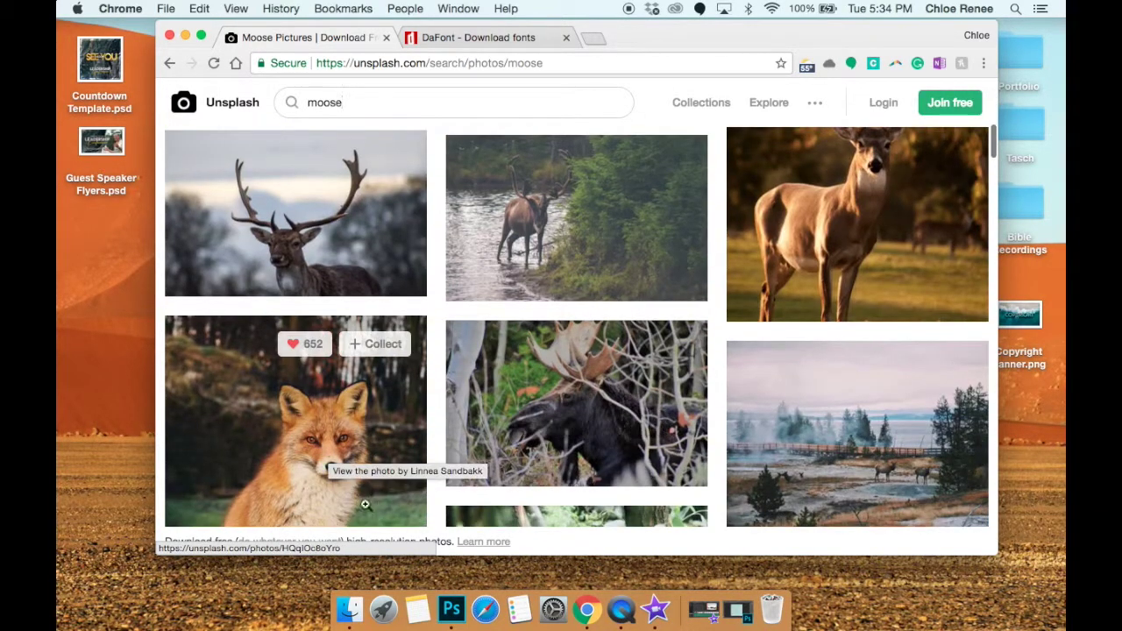
scroll(668, 460, down, 4)
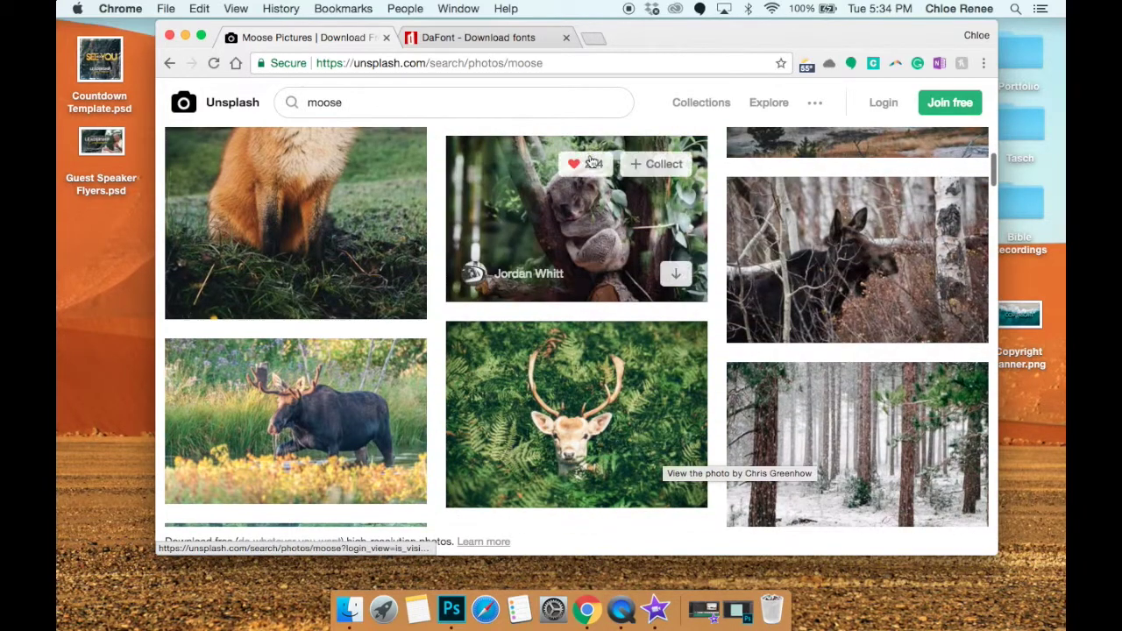
scroll(593, 163, up, 13)
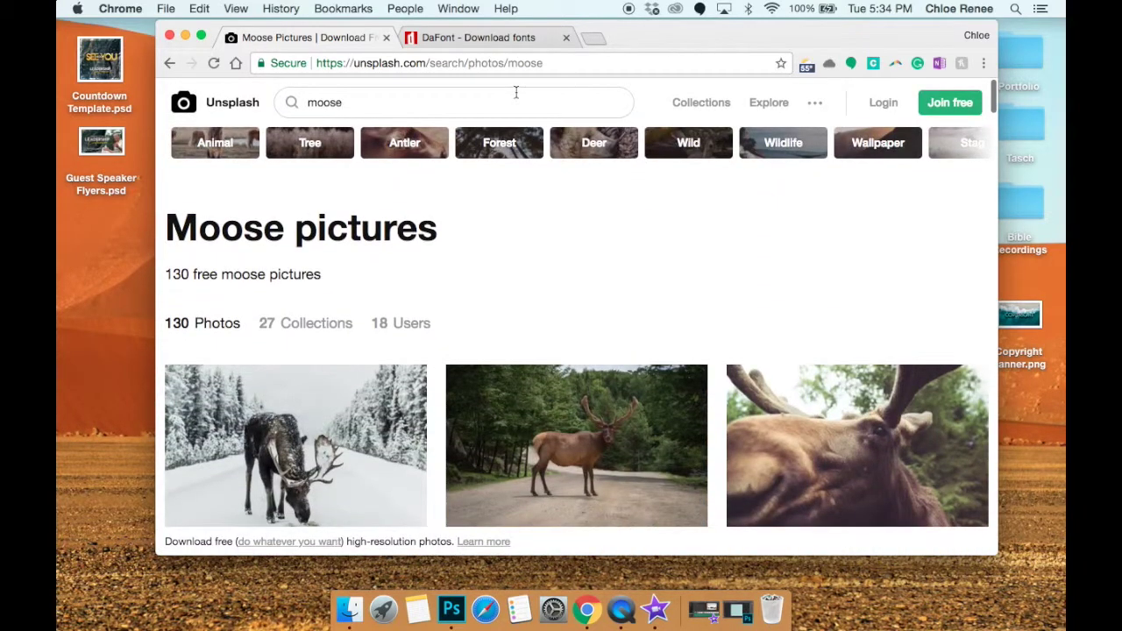
Step: Clear the moose search term and go back to the Unsplash home page
key(super+a)
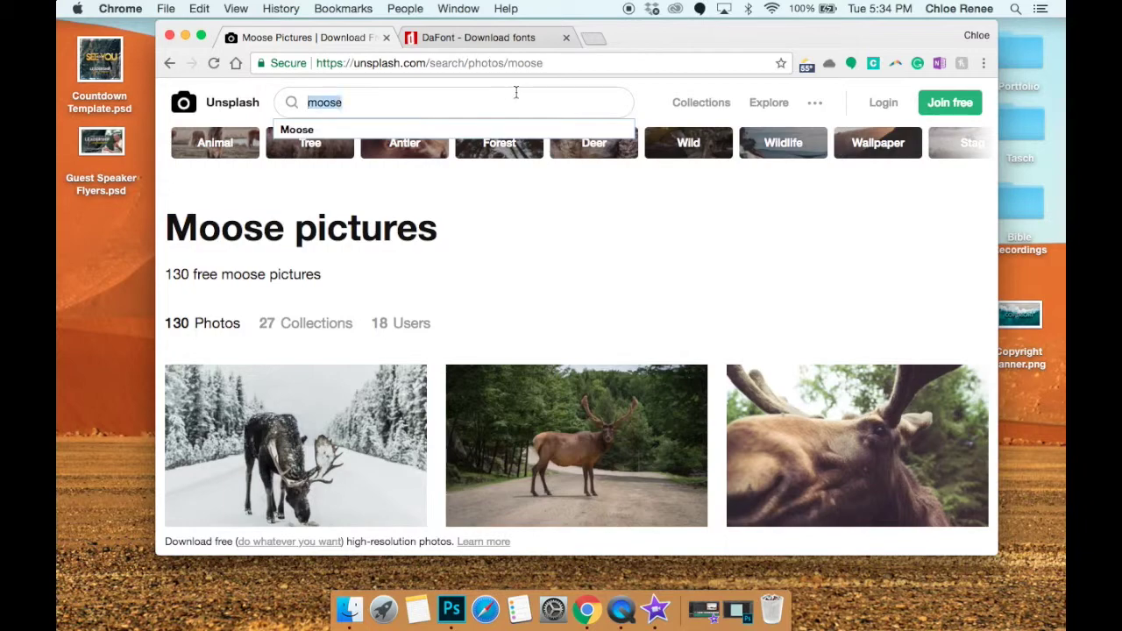
key(BackSpace)
key(Return)
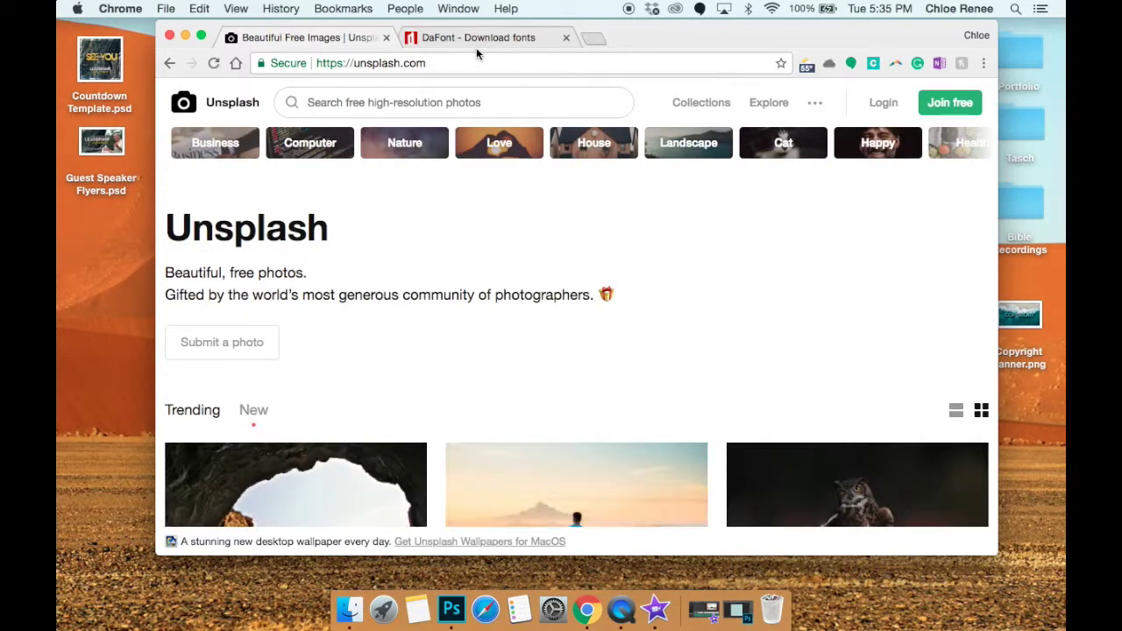
Step: Switch to the DaFont website, open its Basic > Serif category and browse the listed fonts
click(466, 37)
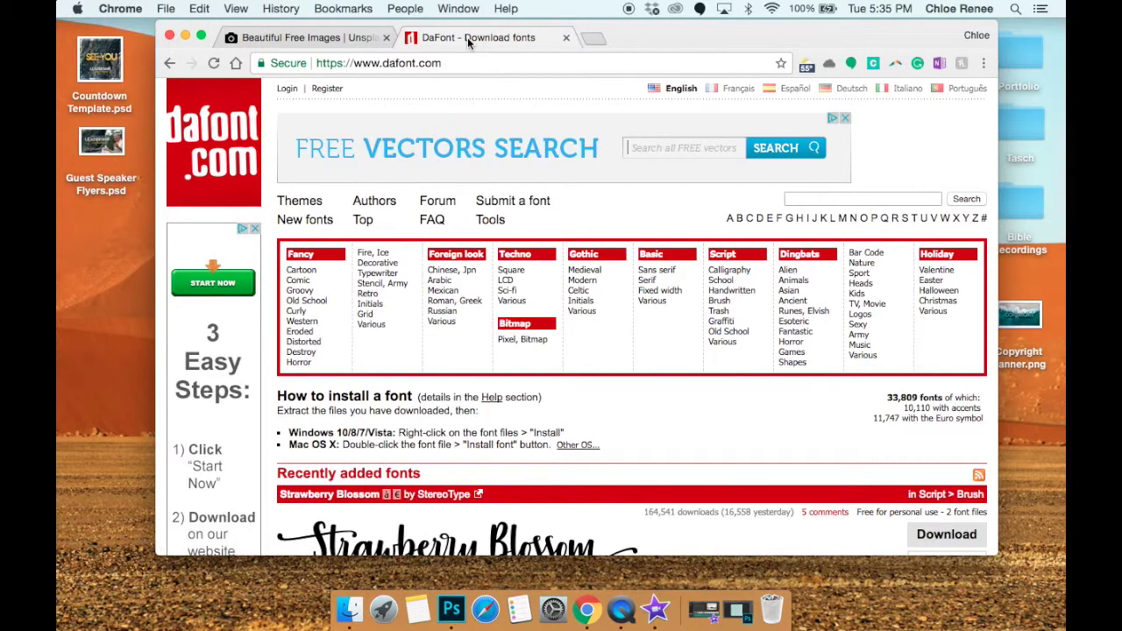
scroll(648, 340, down, 2)
scroll(648, 342, down, 2)
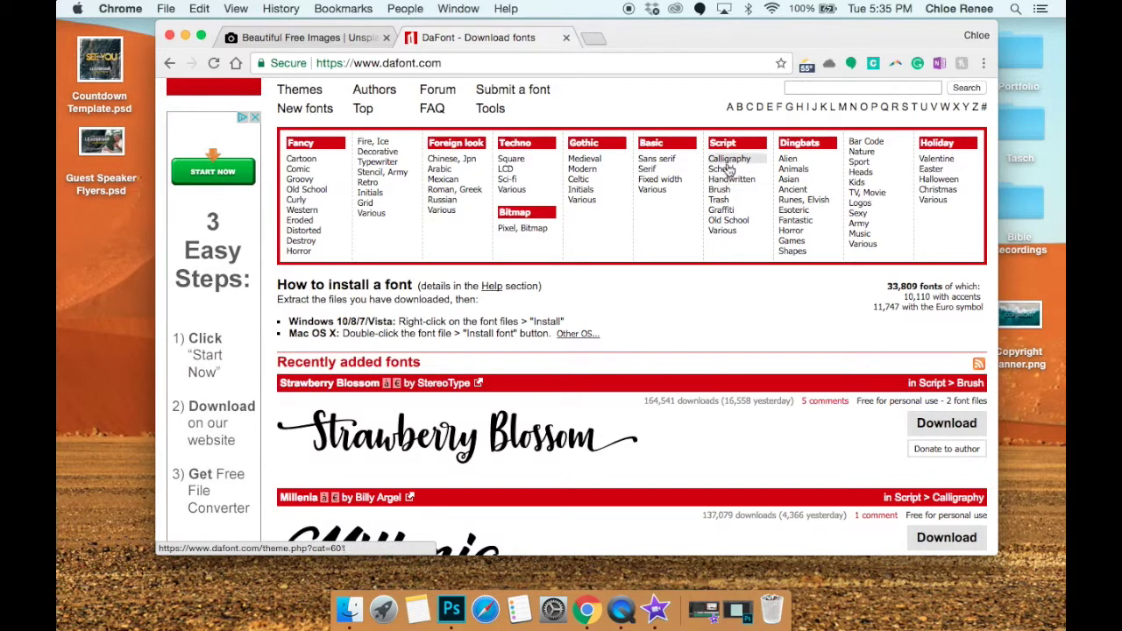
click(646, 170)
scroll(727, 484, down, 5)
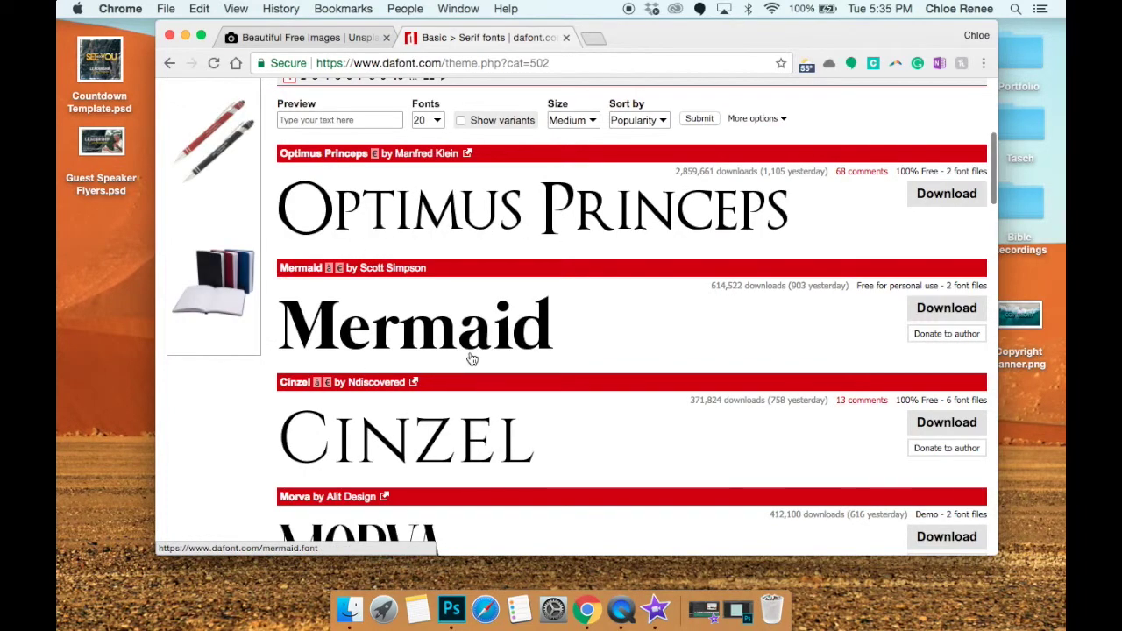
scroll(468, 358, down, 3)
scroll(406, 333, up, 8)
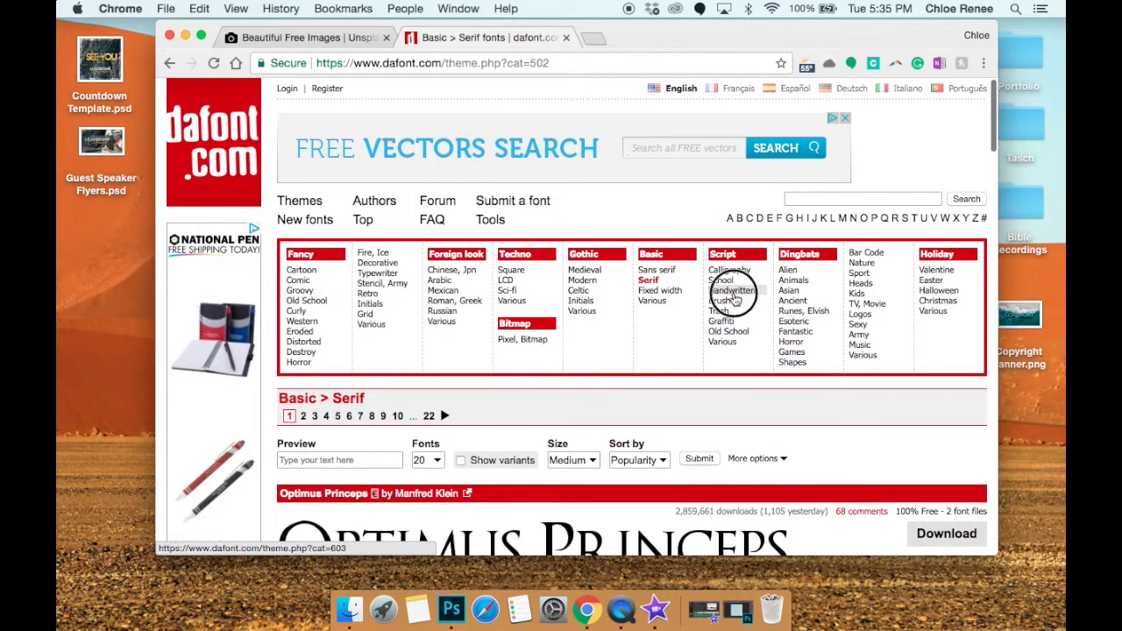
Step: Open DaFont's Script > Handwritten category and look over the listed fonts
click(733, 292)
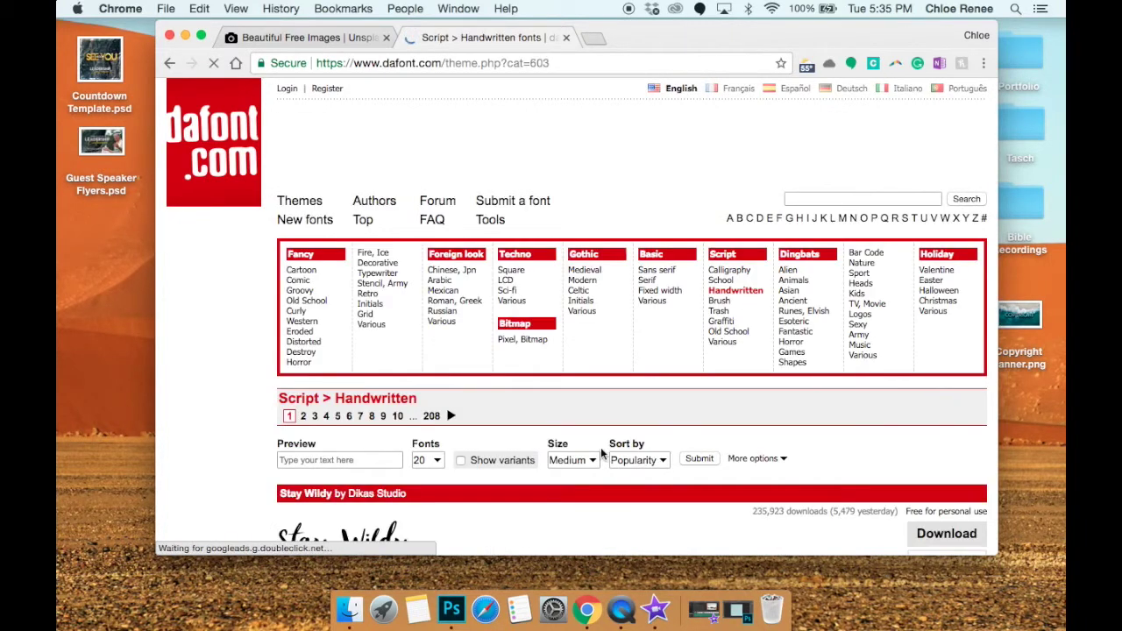
scroll(600, 453, down, 5)
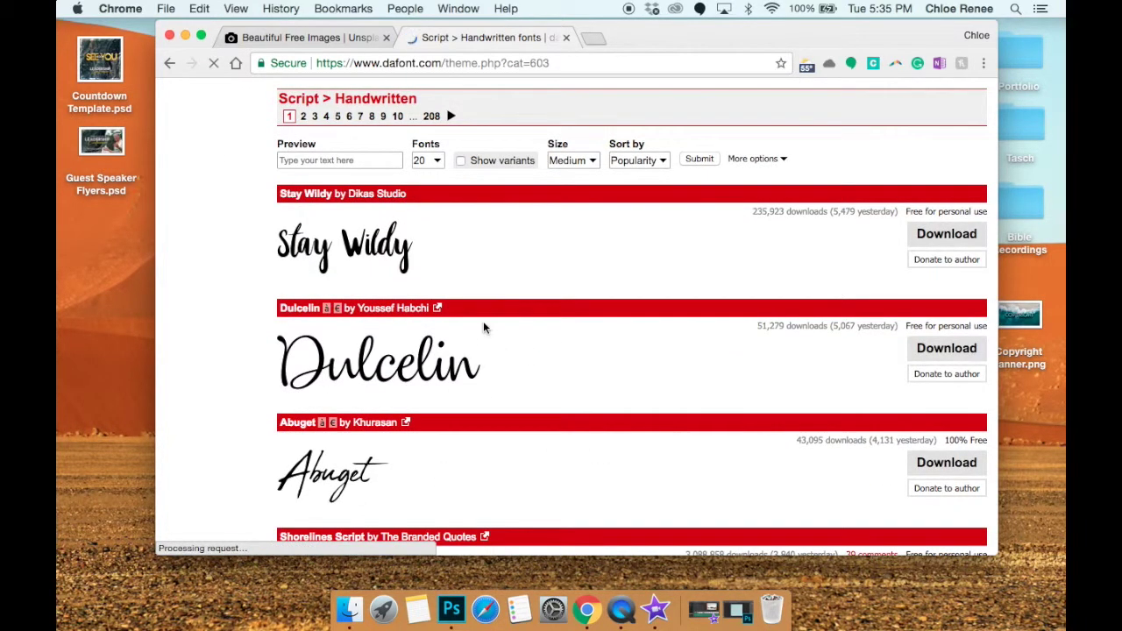
scroll(709, 353, up, 5)
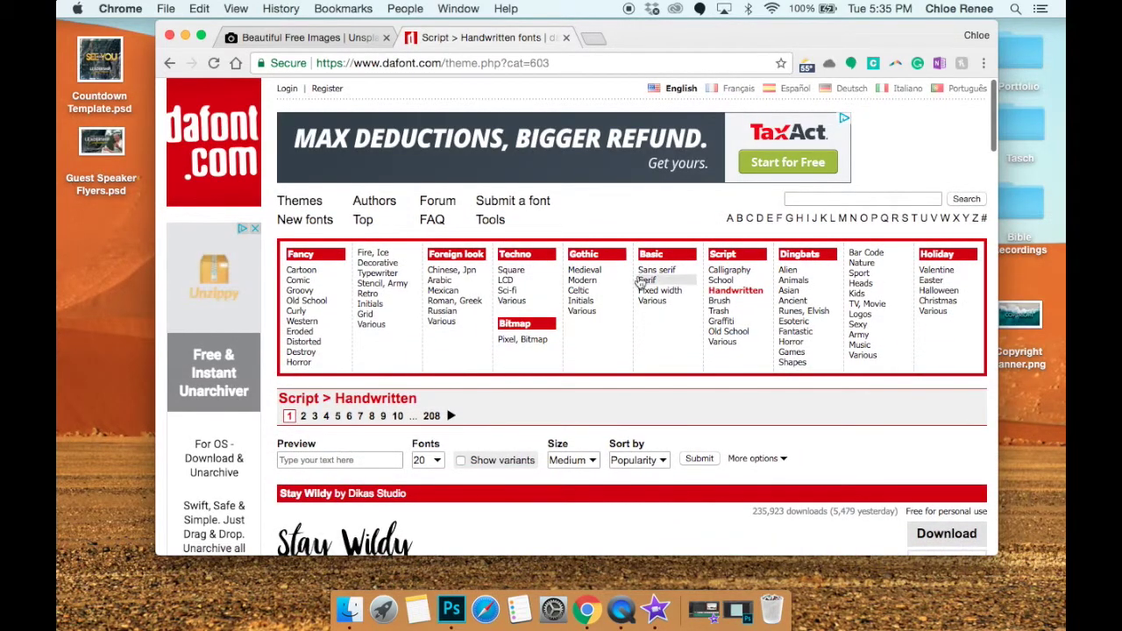
Step: Open DaFont's Gothic > Modern category and look over the listed fonts
click(582, 280)
scroll(624, 407, down, 2)
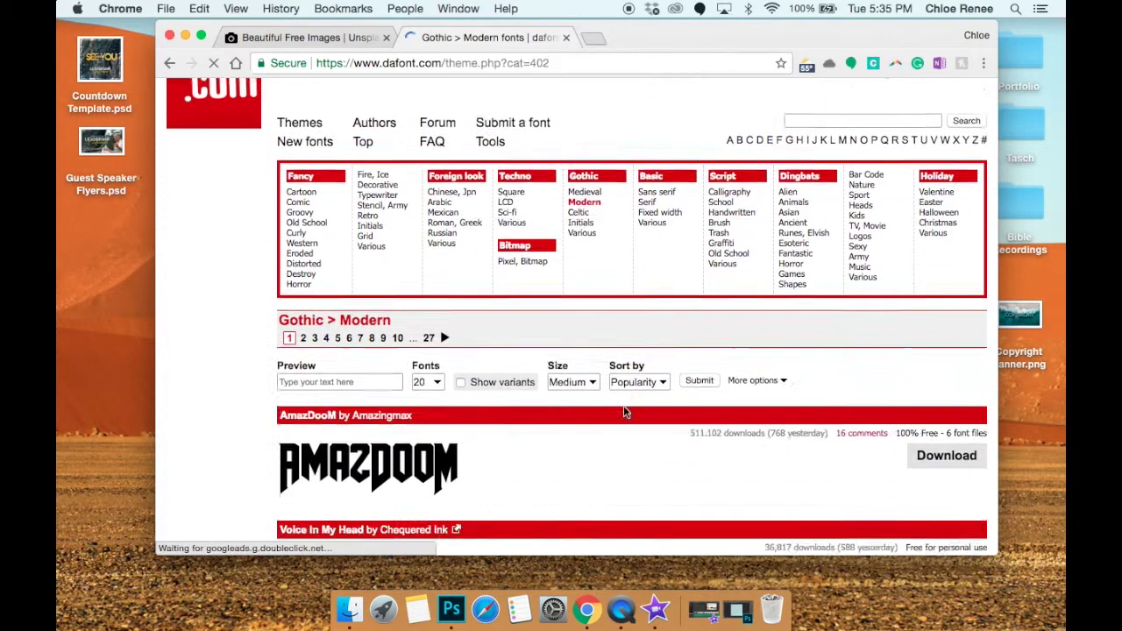
scroll(623, 411, down, 5)
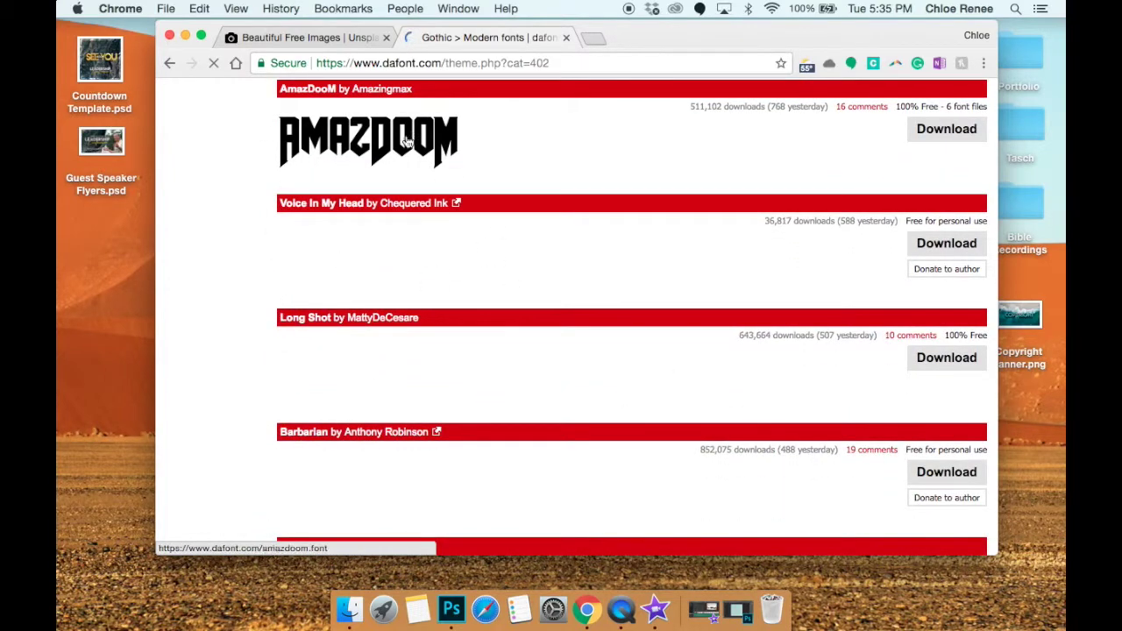
scroll(559, 283, up, 10)
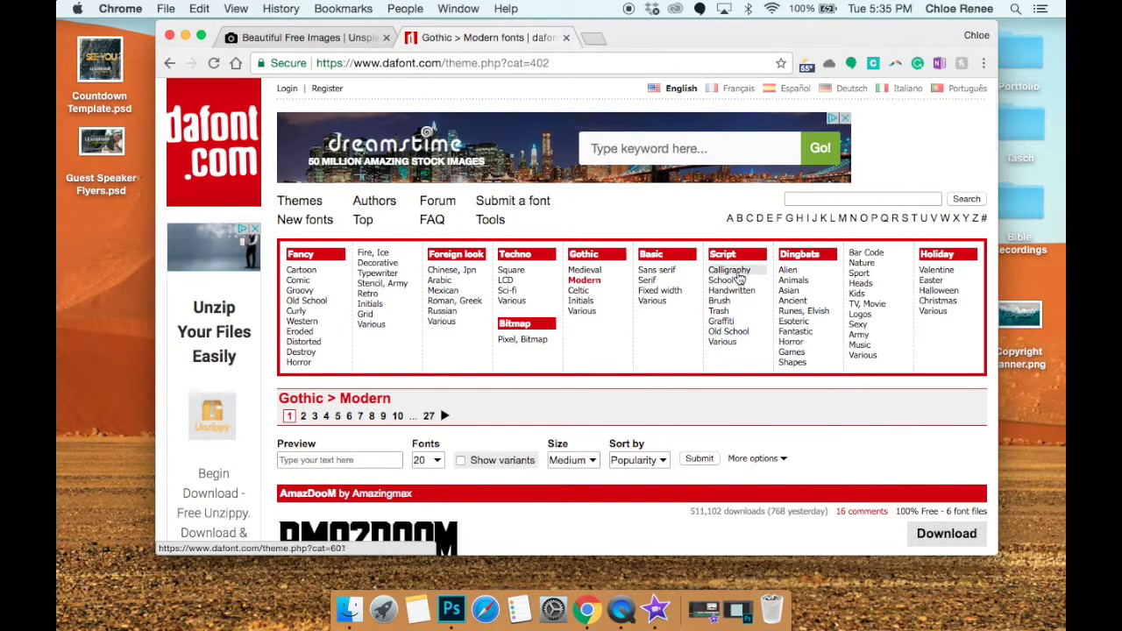
Step: Browse the Script categories from Calligraphy to Brush and download the Good Vibes font by BLKBK Fonts
click(738, 274)
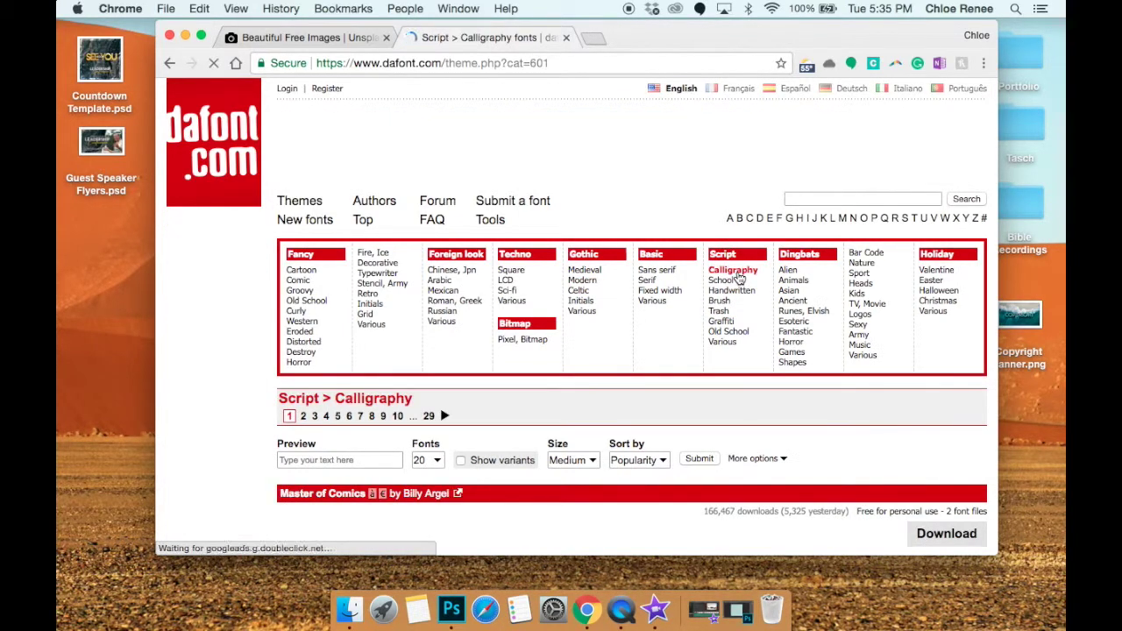
click(720, 302)
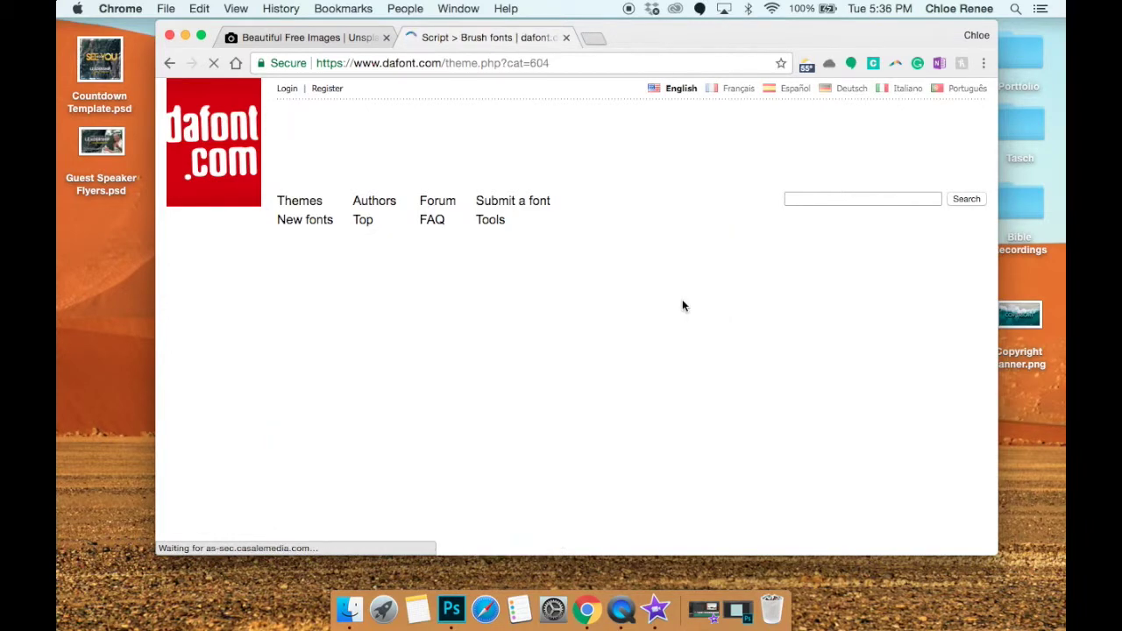
scroll(527, 321, down, 5)
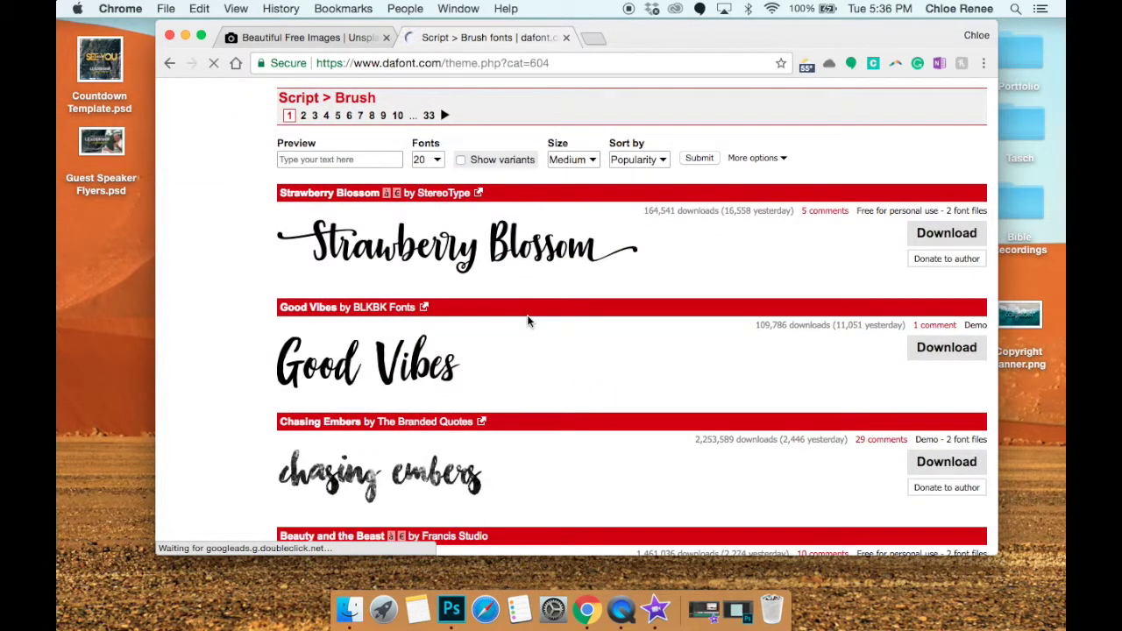
scroll(759, 463, down, 3)
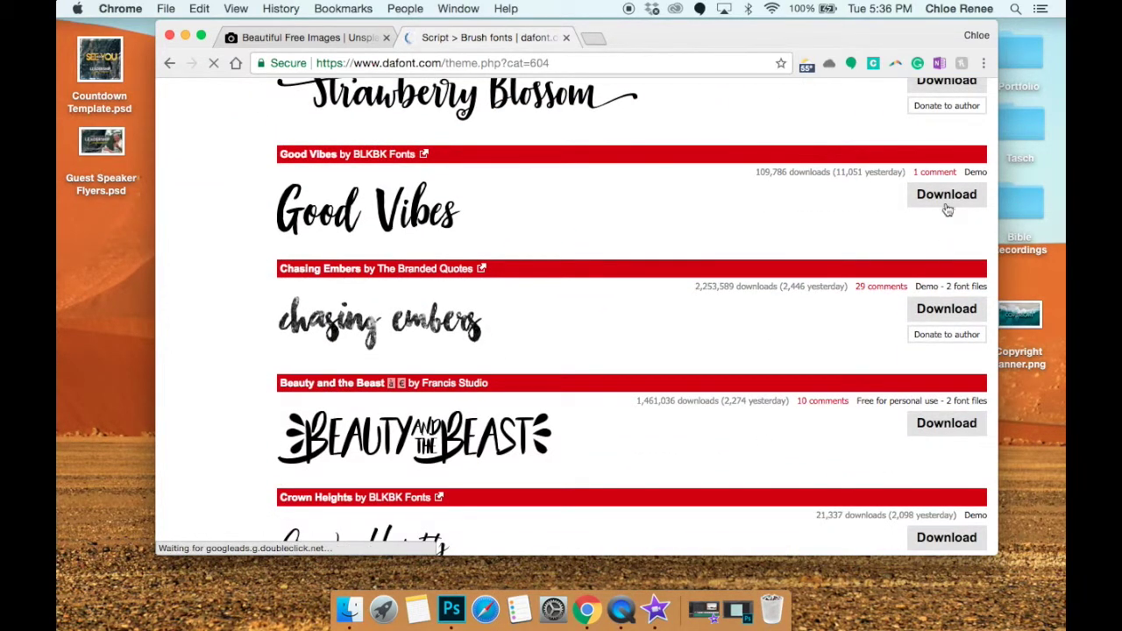
click(946, 200)
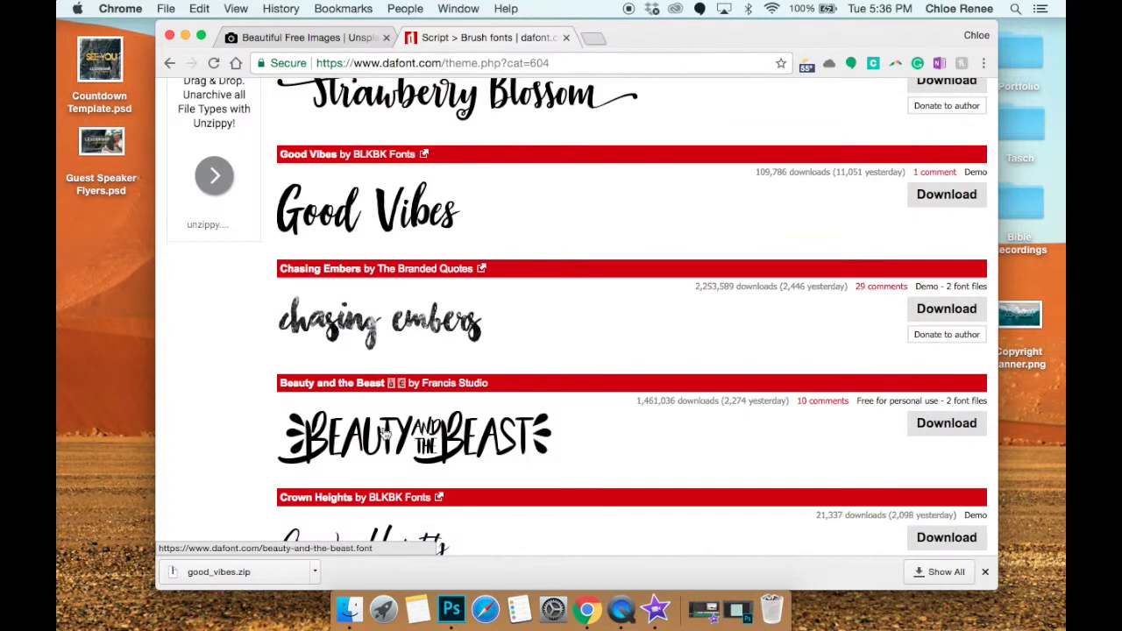
Step: Unpack good_vibes.zip, install Good Vibes - Demo.ttf in Font Book, and close the Font Book and Downloads windows
click(223, 581)
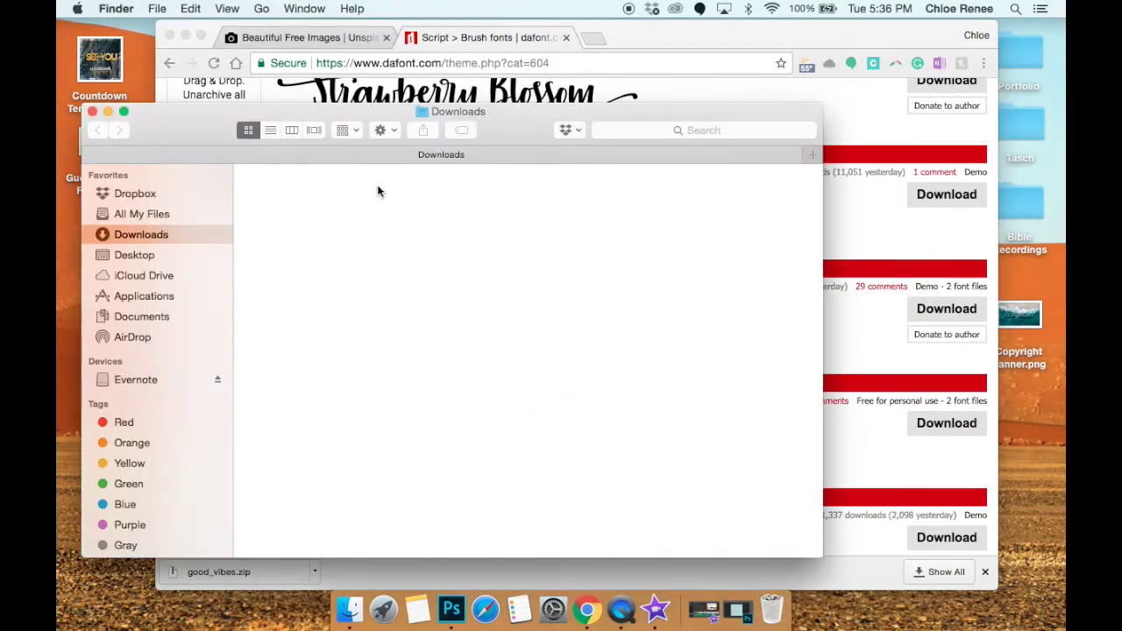
drag(212, 115, 358, 88)
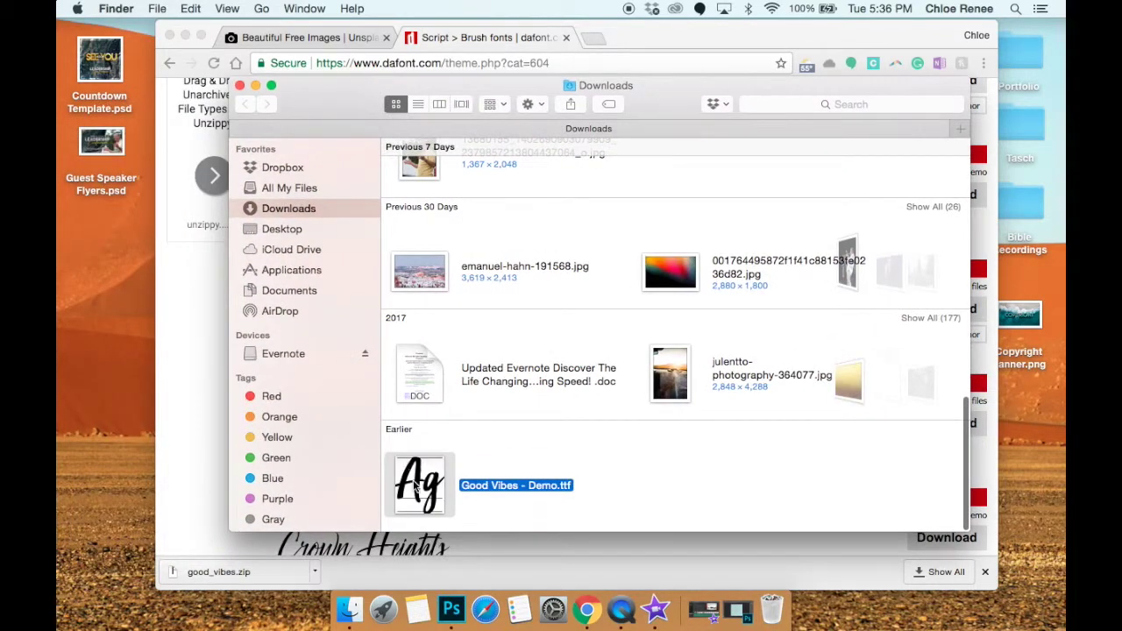
double_click(417, 487)
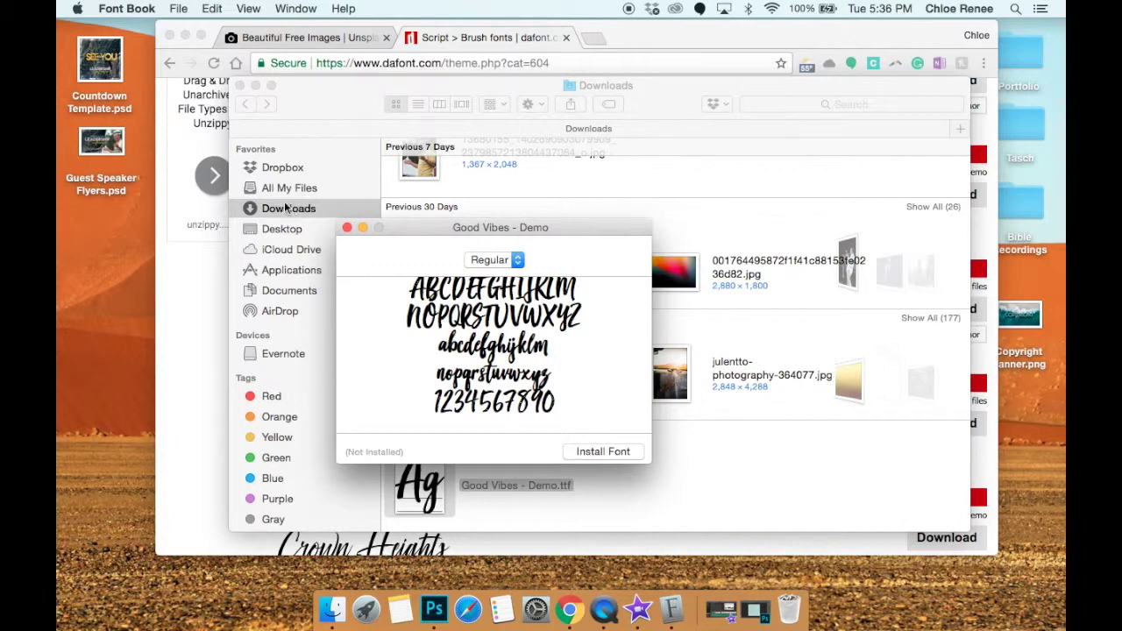
click(601, 451)
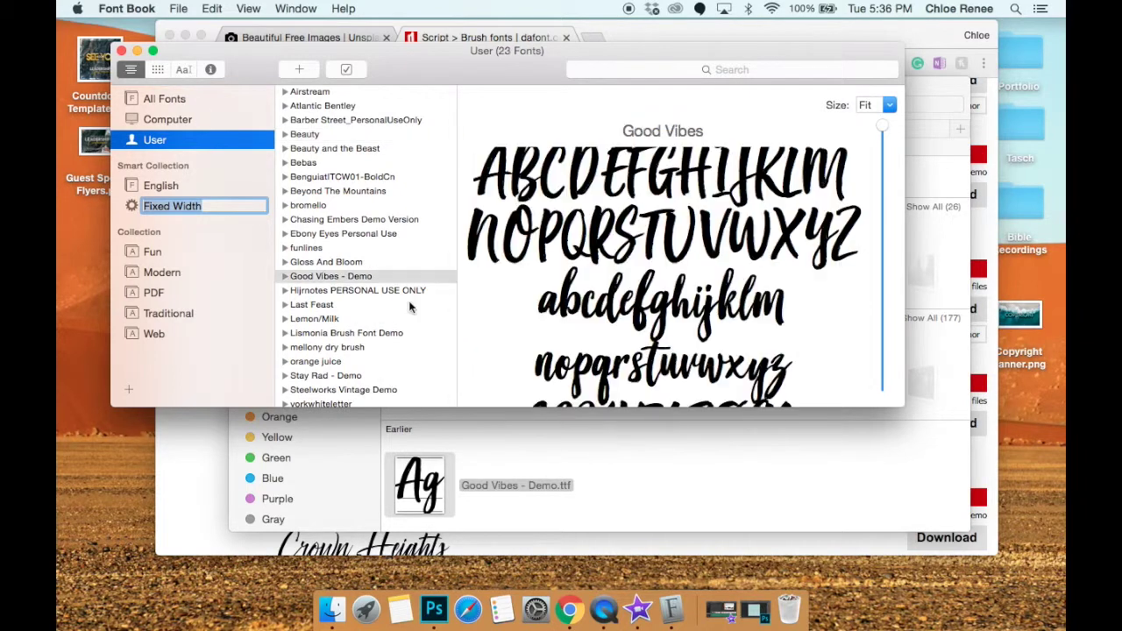
click(121, 51)
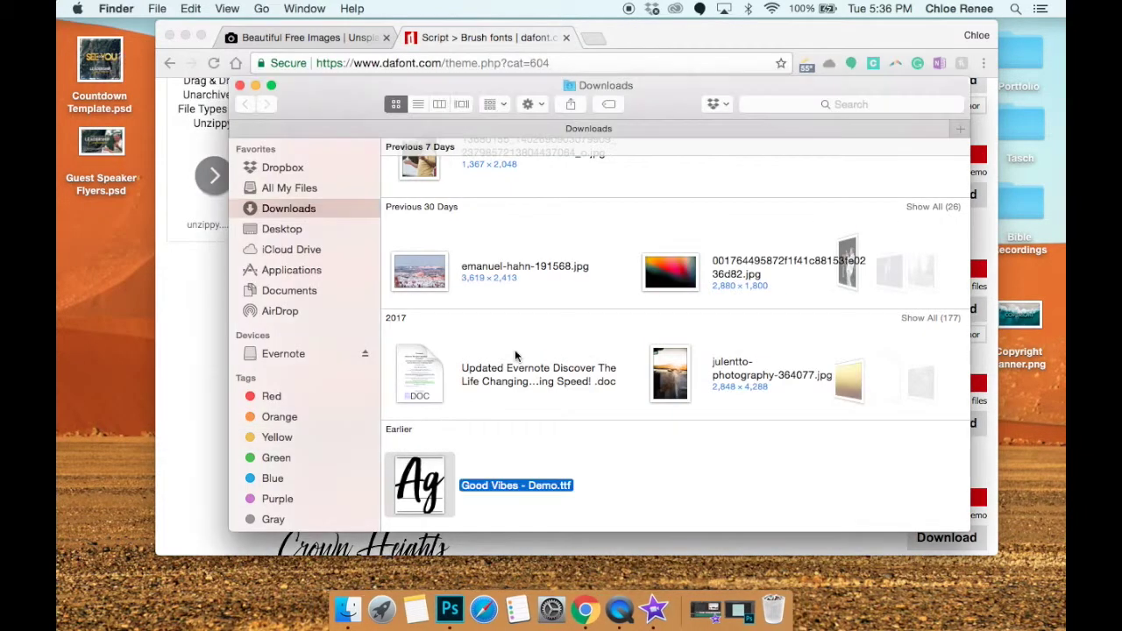
click(239, 85)
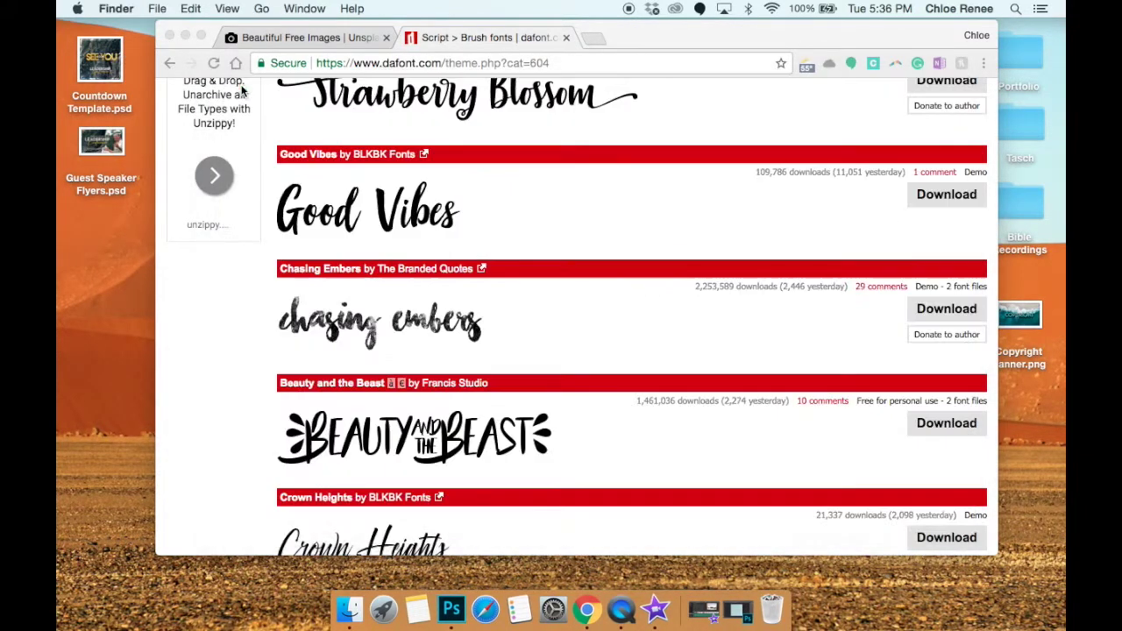
Step: Switch to Photoshop, select the HOLA text in Countdown Template.psd, and check the downloaded font's name on the DaFont page
click(185, 37)
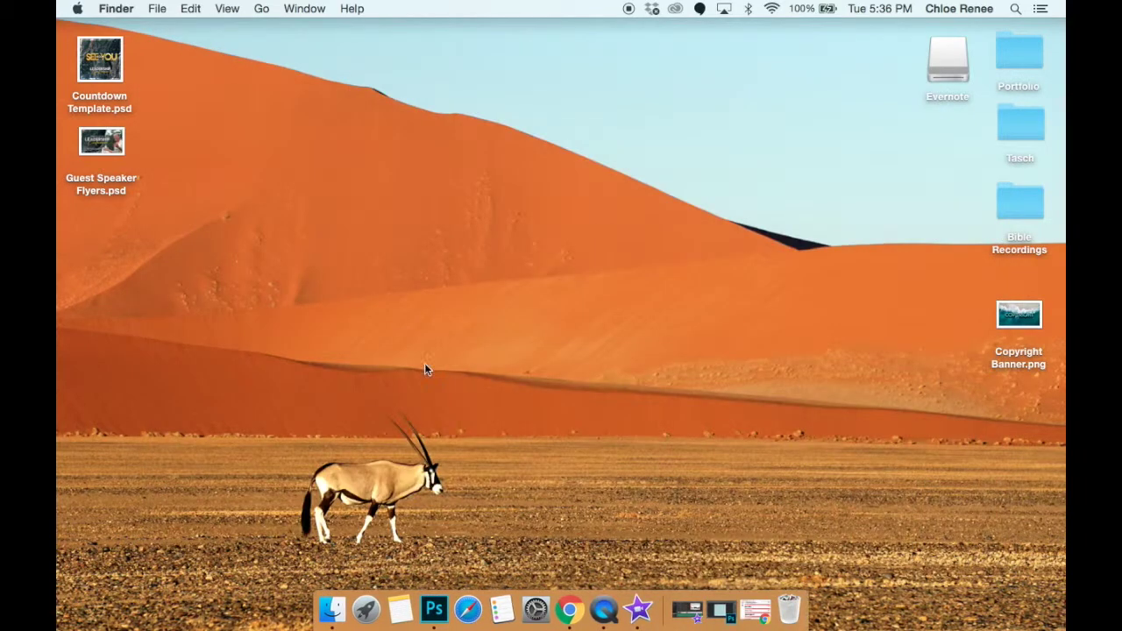
click(722, 614)
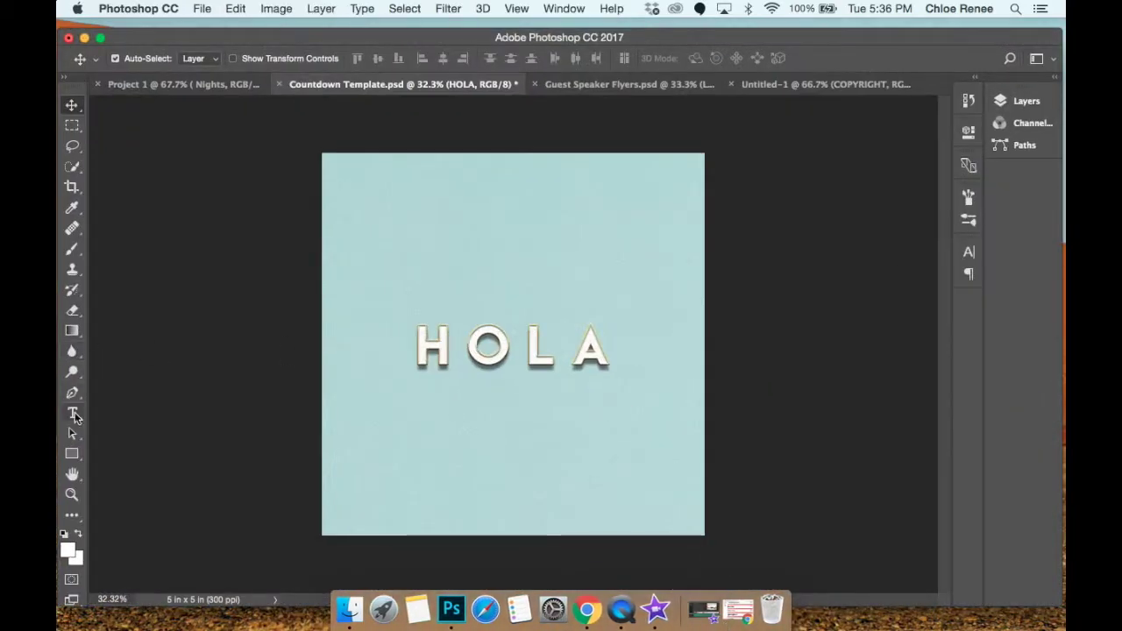
click(73, 414)
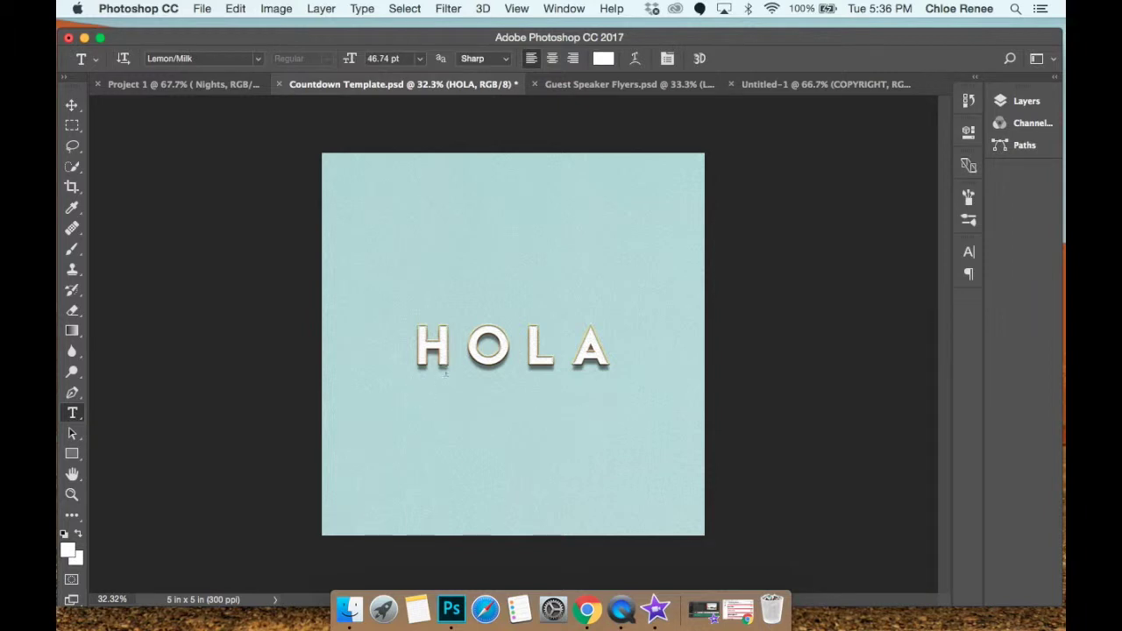
double_click(467, 353)
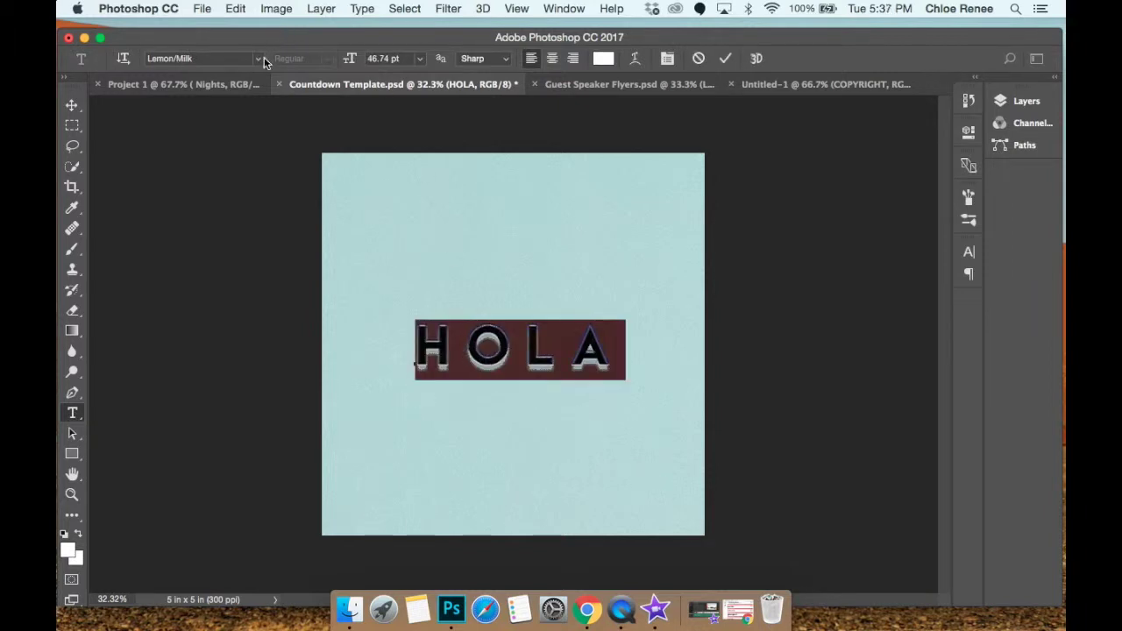
click(587, 609)
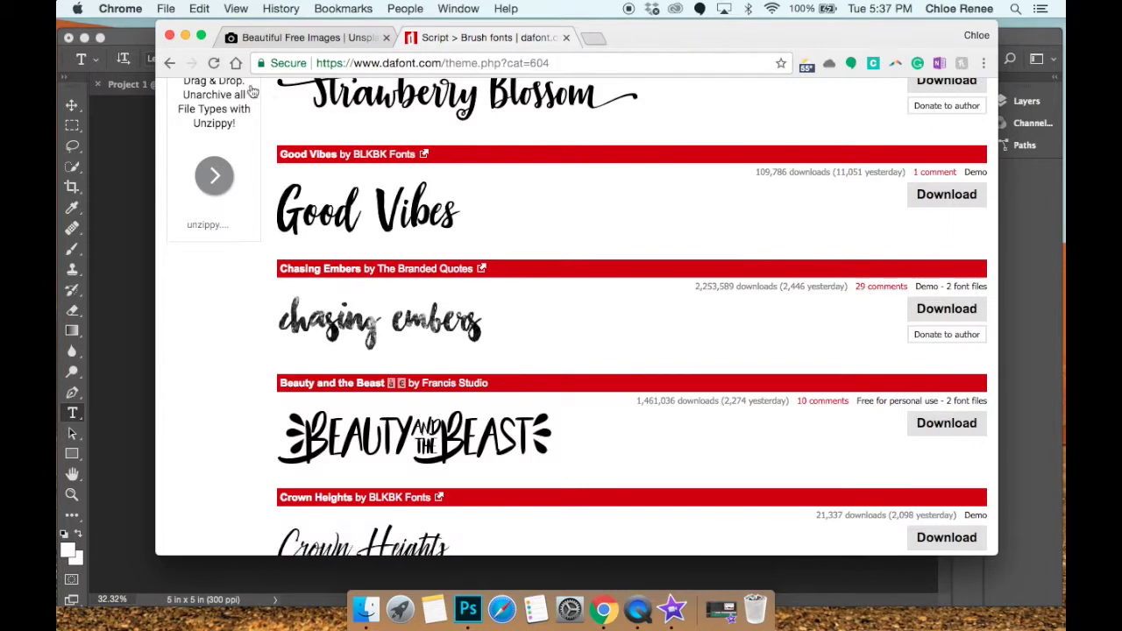
click(141, 116)
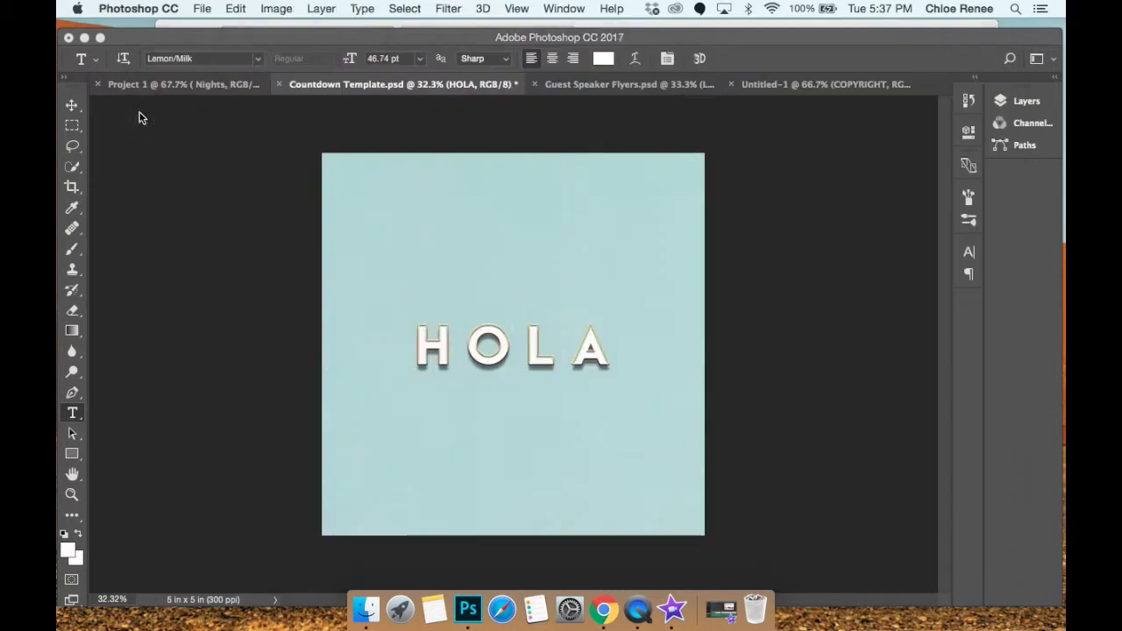
Step: Change the HOLA text's font to Good Vibes - Demo, commit the edit and minimize Photoshop to return to DaFont
double_click(502, 344)
click(255, 58)
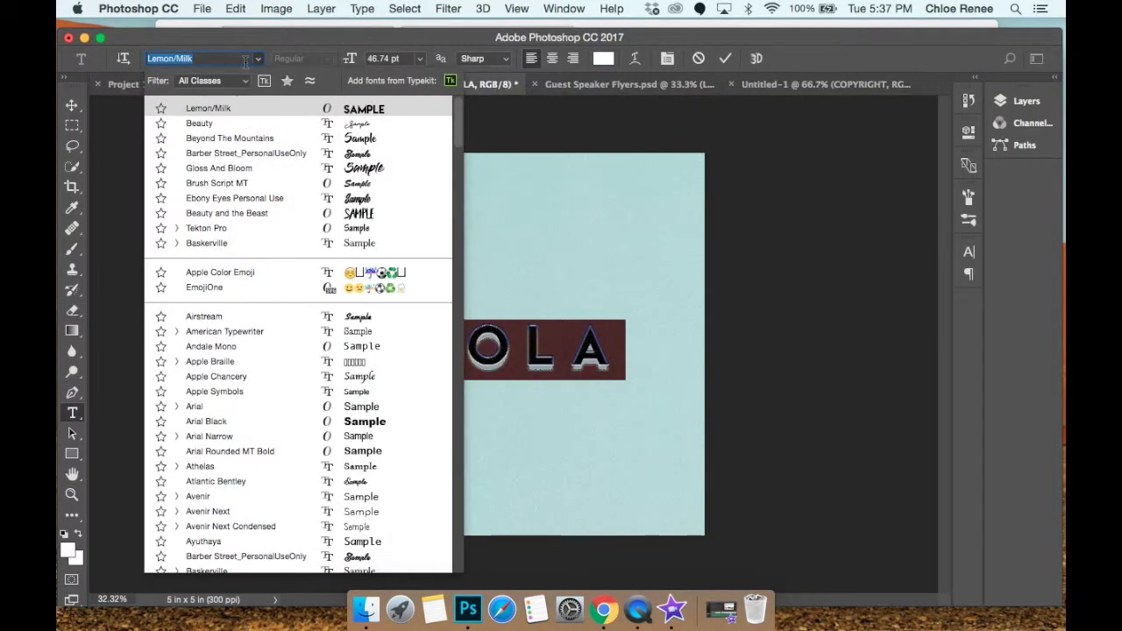
text(Go)
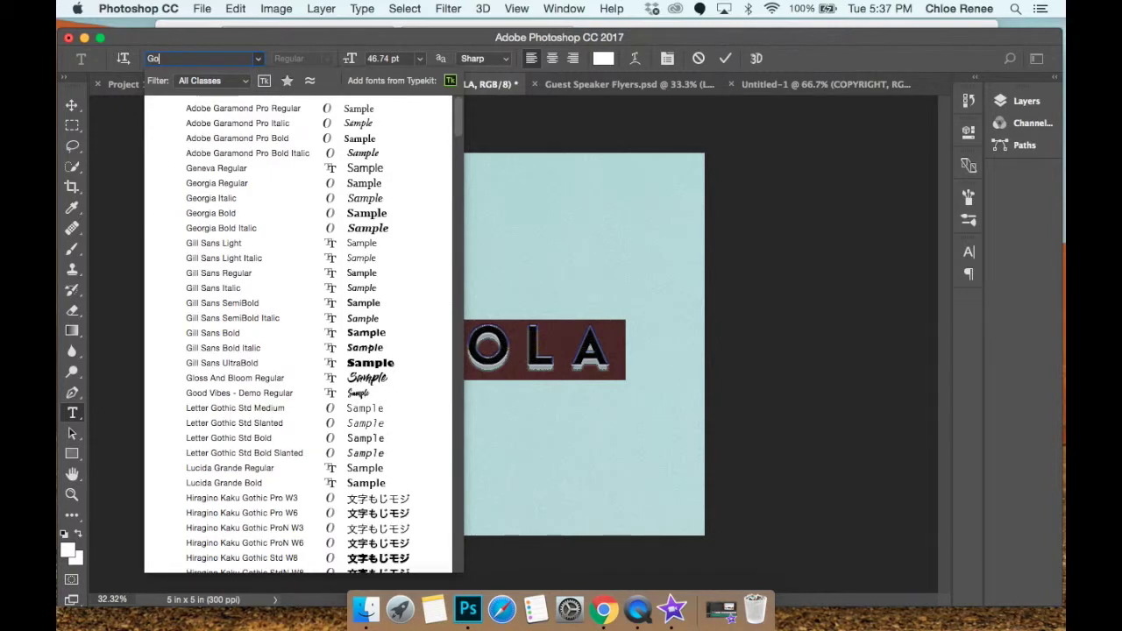
text(od)
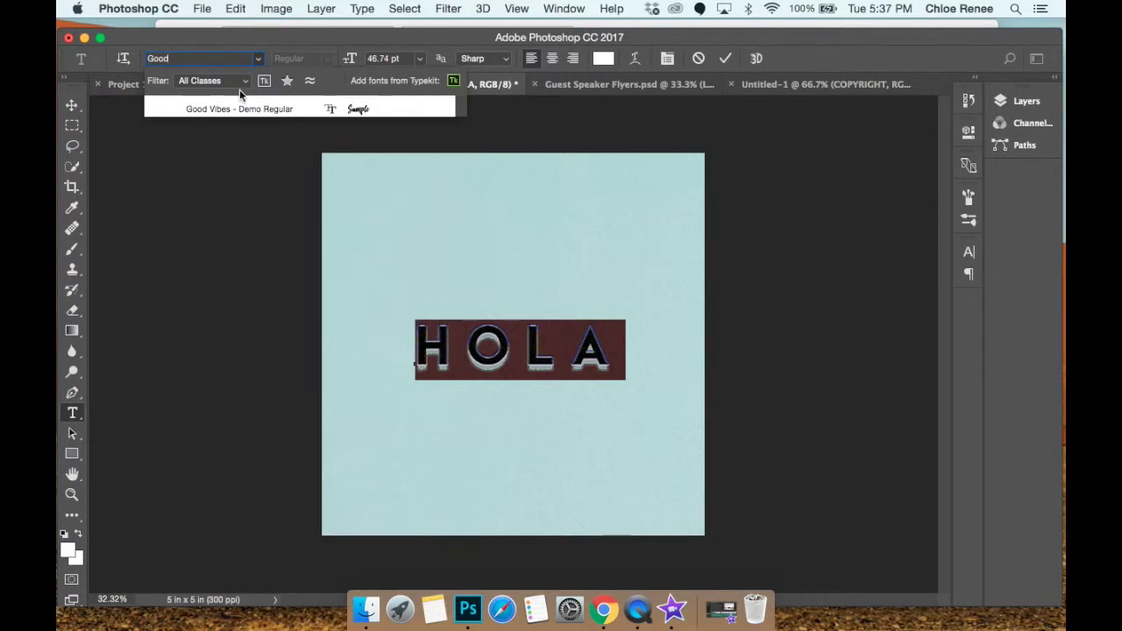
click(242, 108)
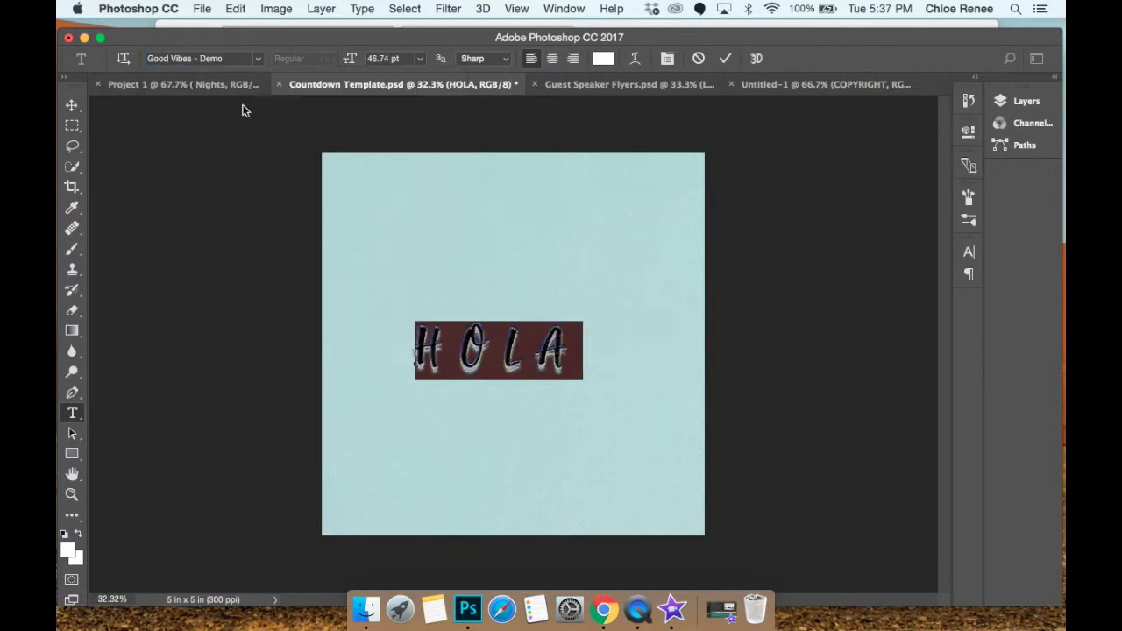
click(735, 60)
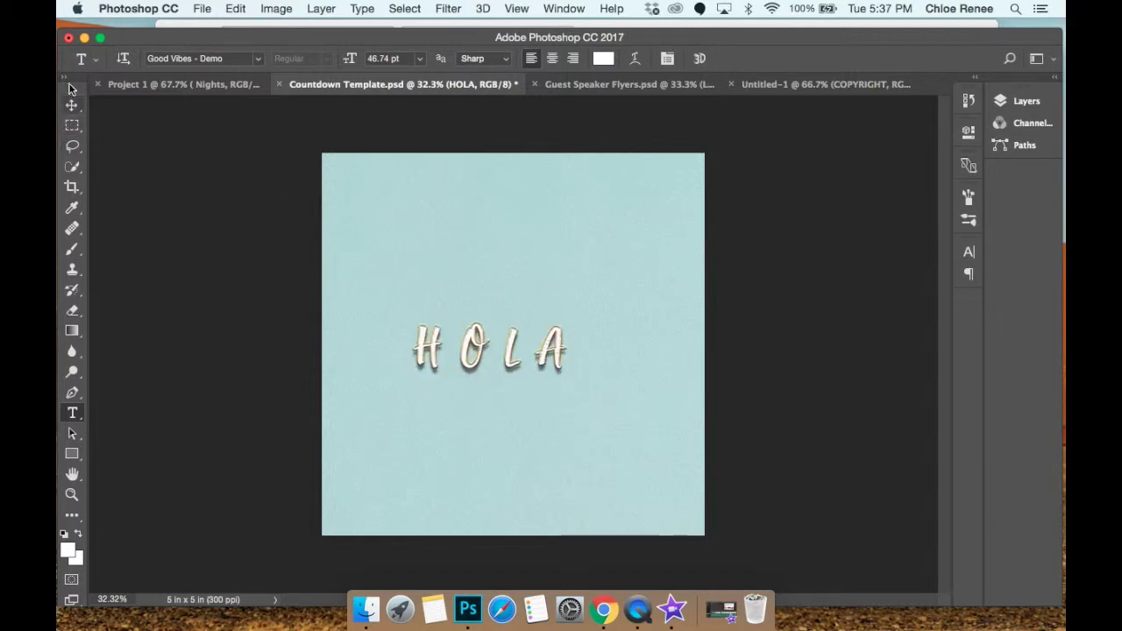
click(84, 38)
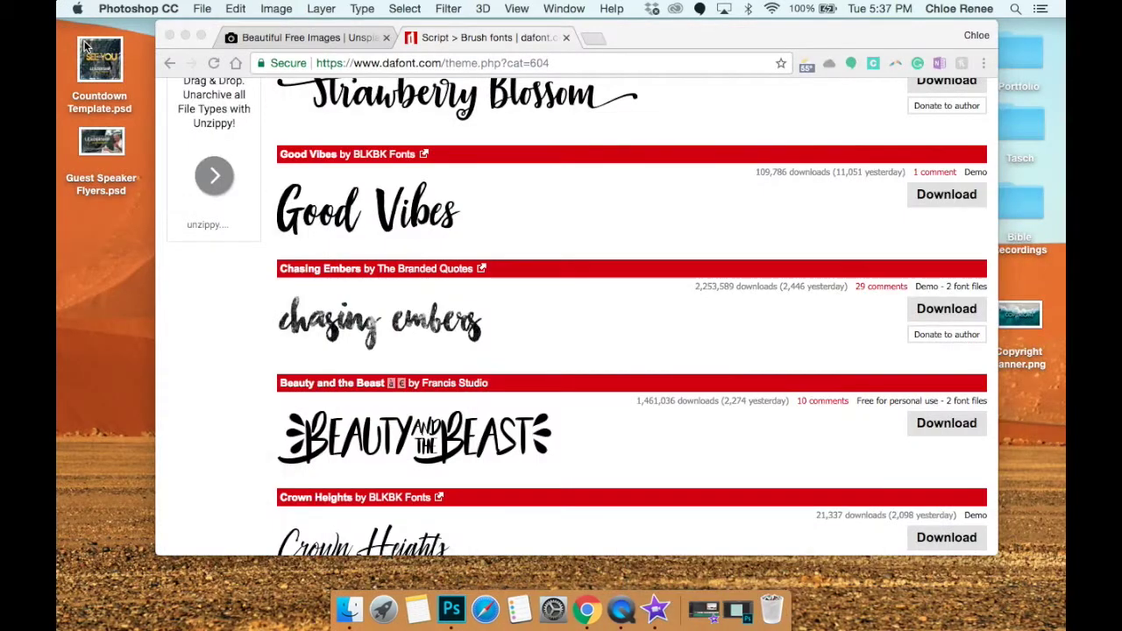